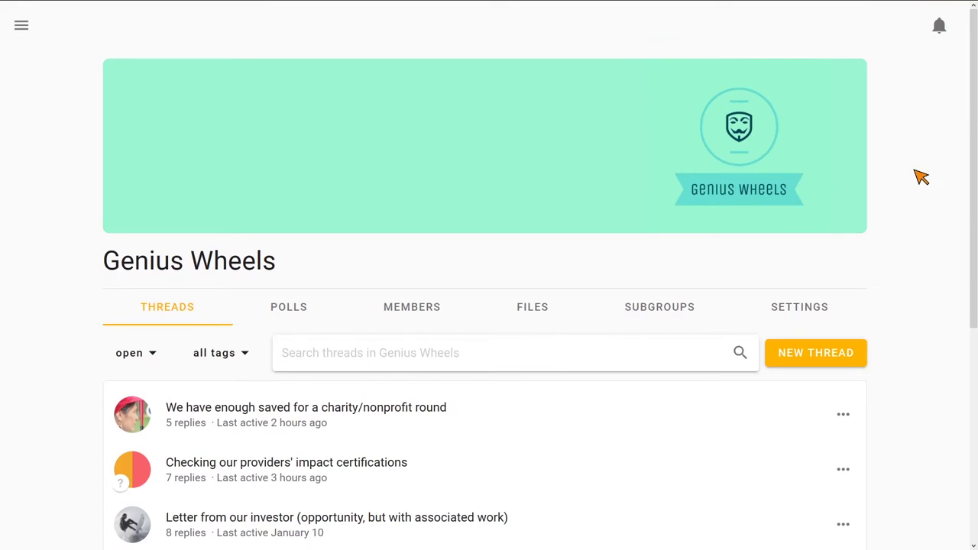
# - Open the charity/nonprofit savings thread and read through its five replies
pyautogui.click(614, 411)
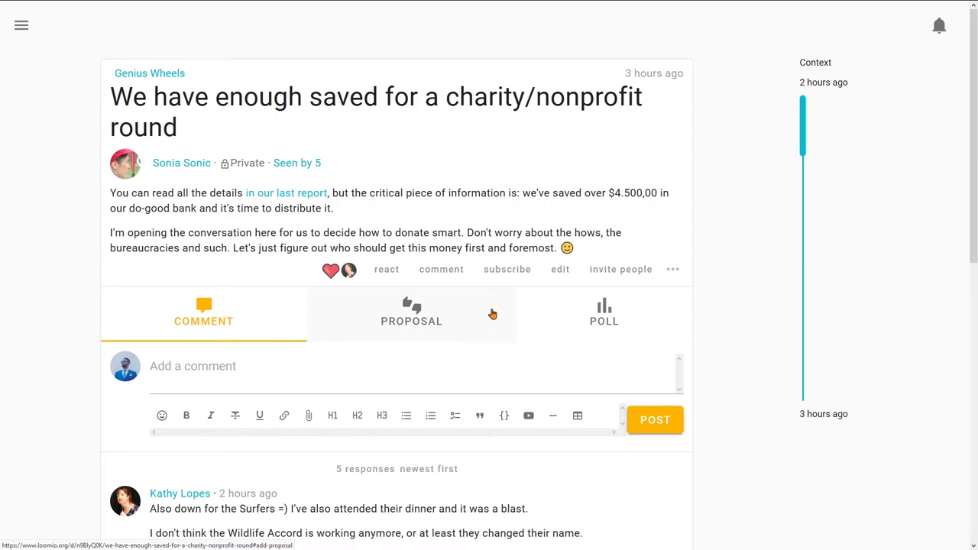
pyautogui.moveTo(974, 136); pyautogui.dragTo(974, 314)
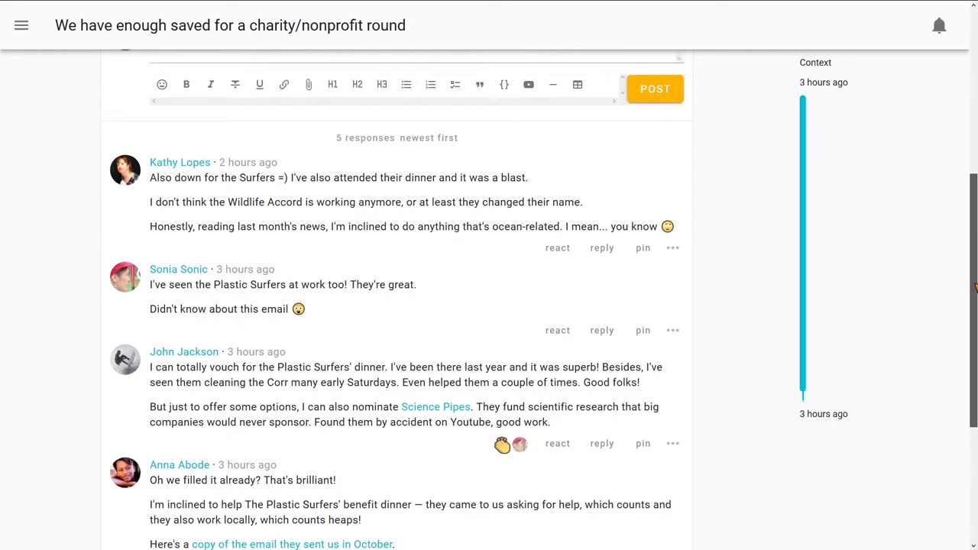
pyautogui.moveTo(974, 313); pyautogui.dragTo(973, 240)
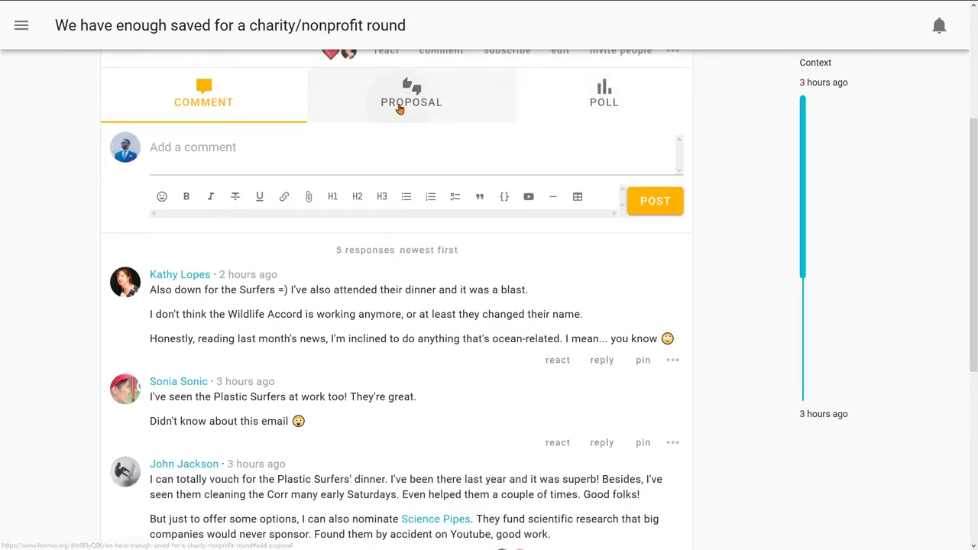
# - Start a proposal titled 'Let's finance the Plastic Surfers' benefit dinner' and write its details
pyautogui.click(400, 103)
pyautogui.click(436, 223)
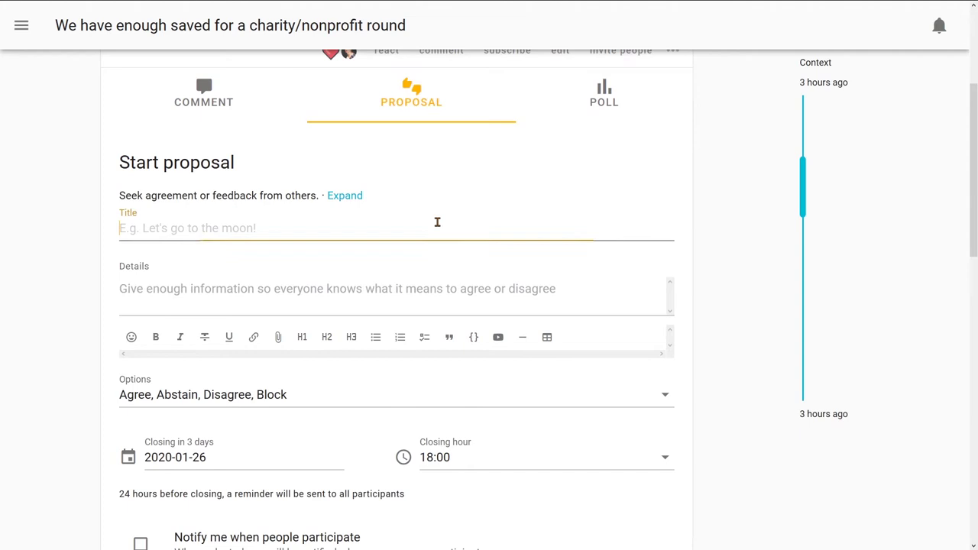
pyautogui.write("Let's financ")
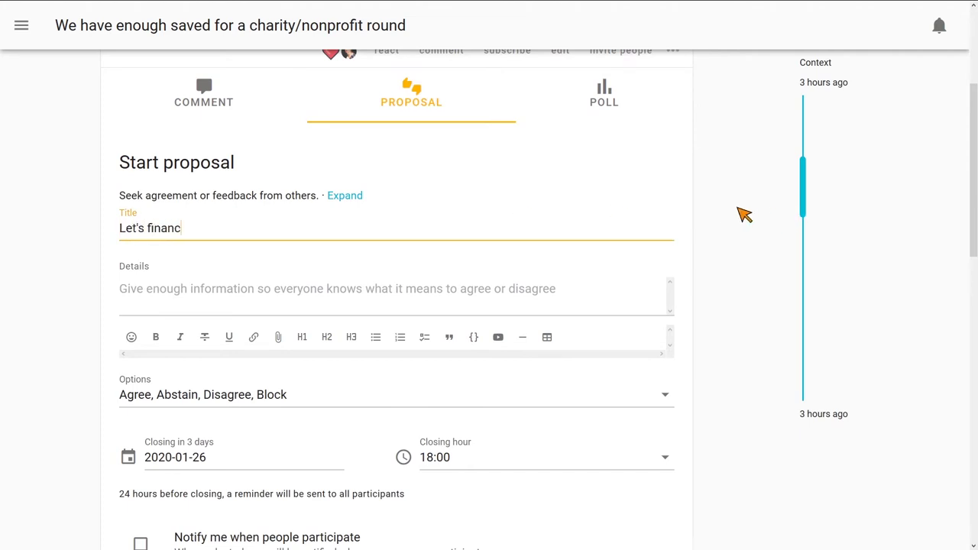
pyautogui.write('e the Plastic Surfers')
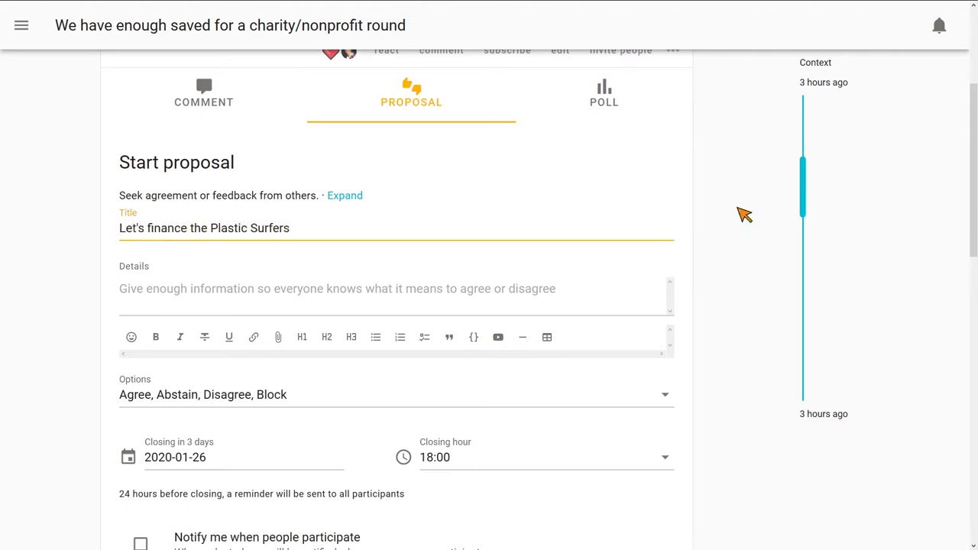
pyautogui.write("' benefit dinner")
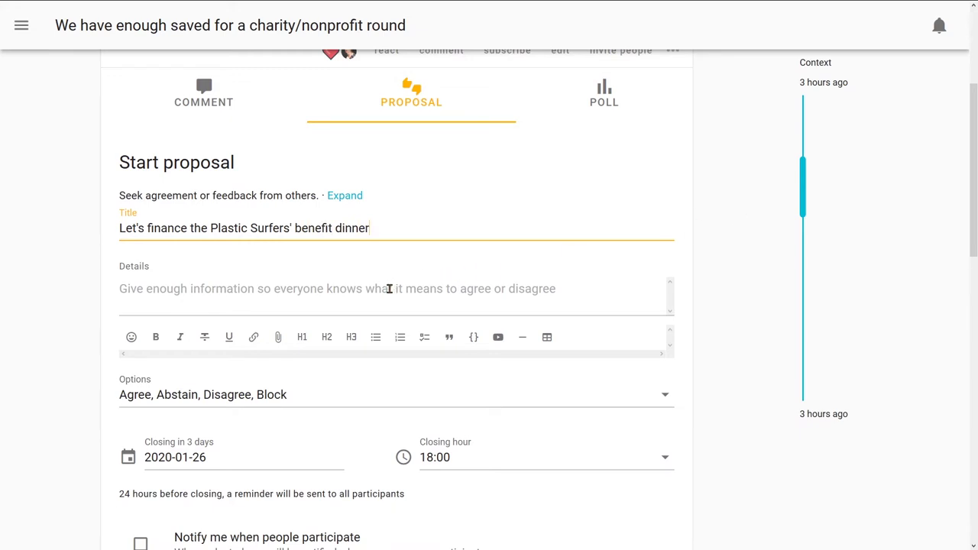
pyautogui.click(391, 288)
pyautogui.write("It feels to me everybody is onboard with the Surfers' dinner, so let me check here if we can")
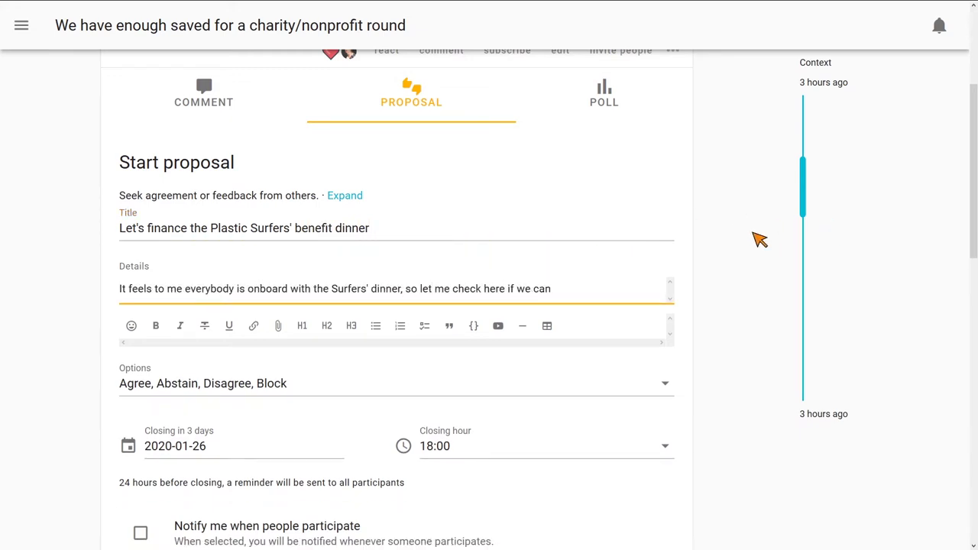
pyautogui.write(' move forward with that decision.')
pyautogui.press('Return')
pyautogui.write('5 consents will automatically pass this proposal unless somebody brings an objection.')
pyautogui.press('Return')
pyautogui.write('As soon as this is decided, budgeting (mostly @Sonia Sonic) w')
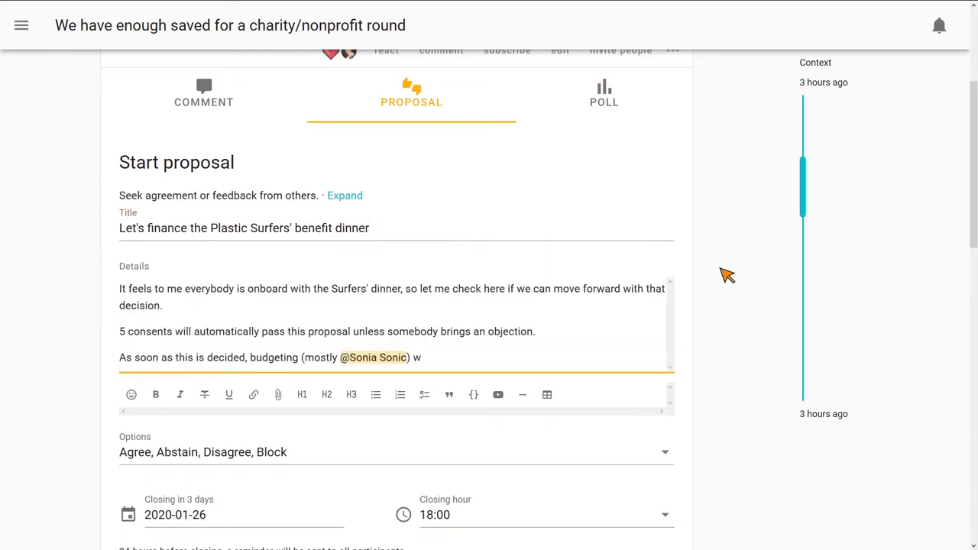
pyautogui.write("ill move forward with the contact and transfer. Other areas need not to worry about this anymore until the time comes for us to attend the dinner (I'm assuming @Anna")
pyautogui.press('Return')
pyautogui.write("will be kept on the loop for that) I'm attachin")
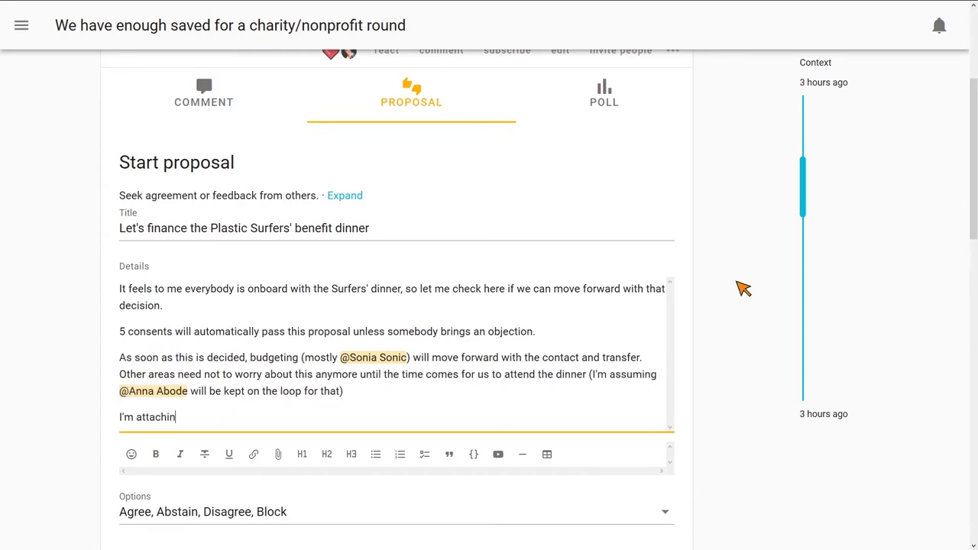
pyautogui.write('g our charity bucket agreement, if you want to read it.')
# - Choose Consent, Abstain, Objection options and attach the charity bucket agreement PDF
pyautogui.click(671, 493)
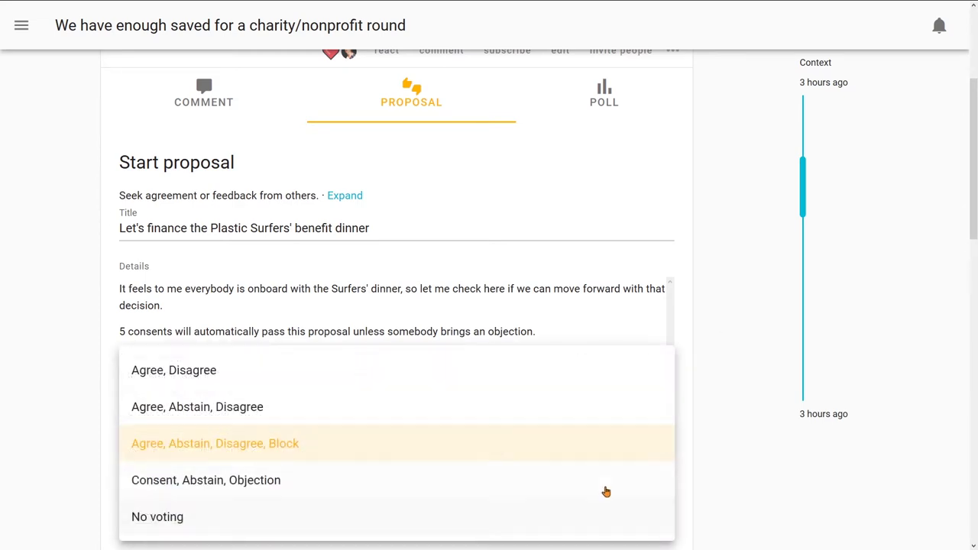
pyautogui.click(253, 487)
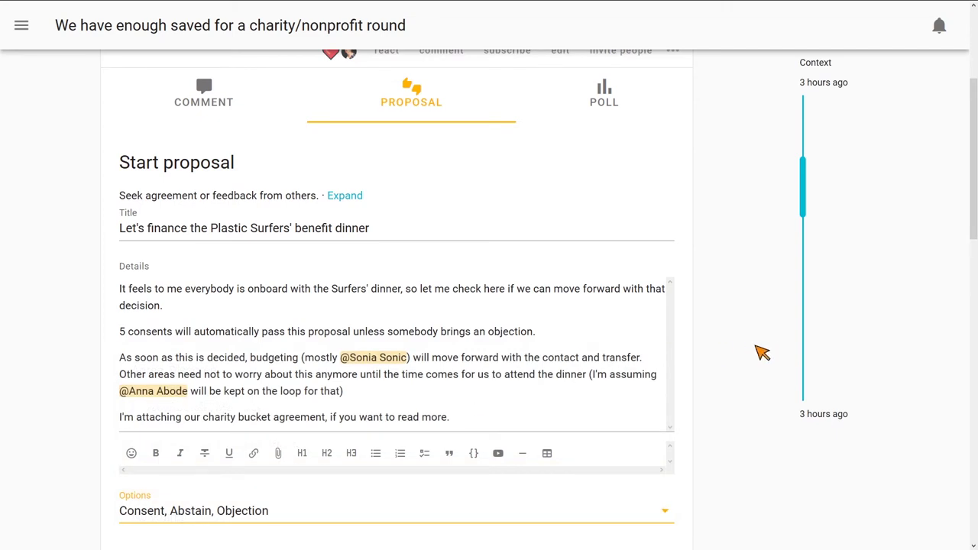
pyautogui.moveTo(762, 352)
pyautogui.mouseDown()
pyautogui.moveTo(432, 210)
pyautogui.moveTo(467, 426)
pyautogui.moveTo(484, 418)
pyautogui.mouseUp()
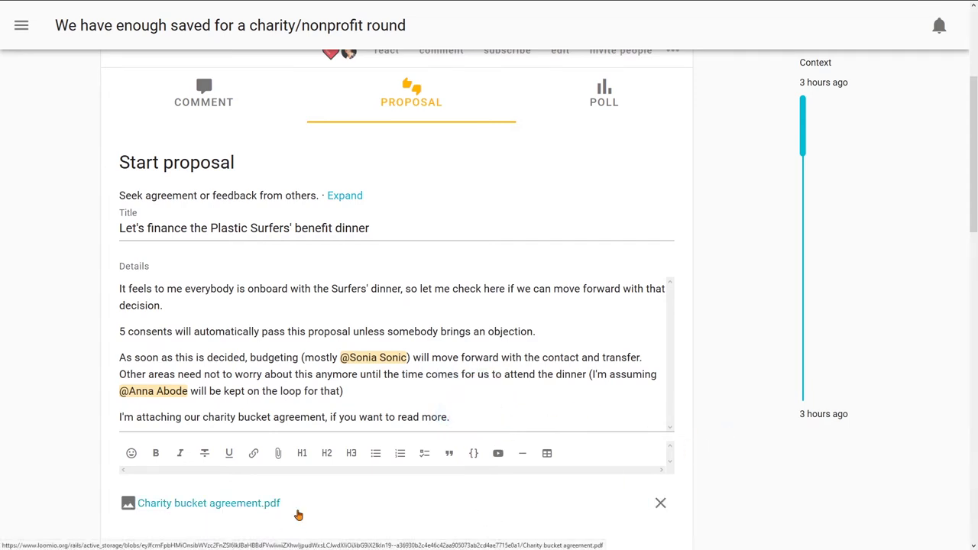
pyautogui.moveTo(972, 138); pyautogui.dragTo(967, 367)
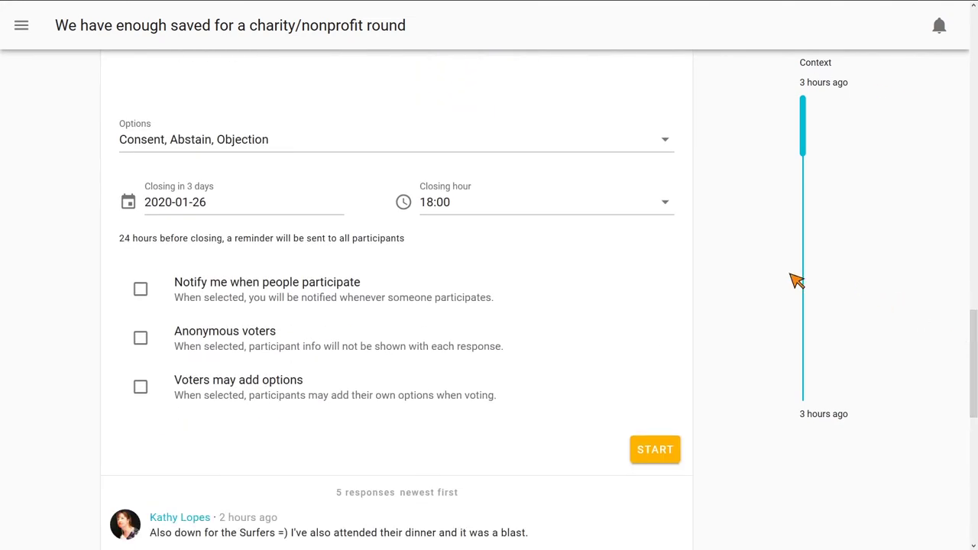
# - Set the closing date to 12 February 2020 and enable participation notifications
pyautogui.click(205, 197)
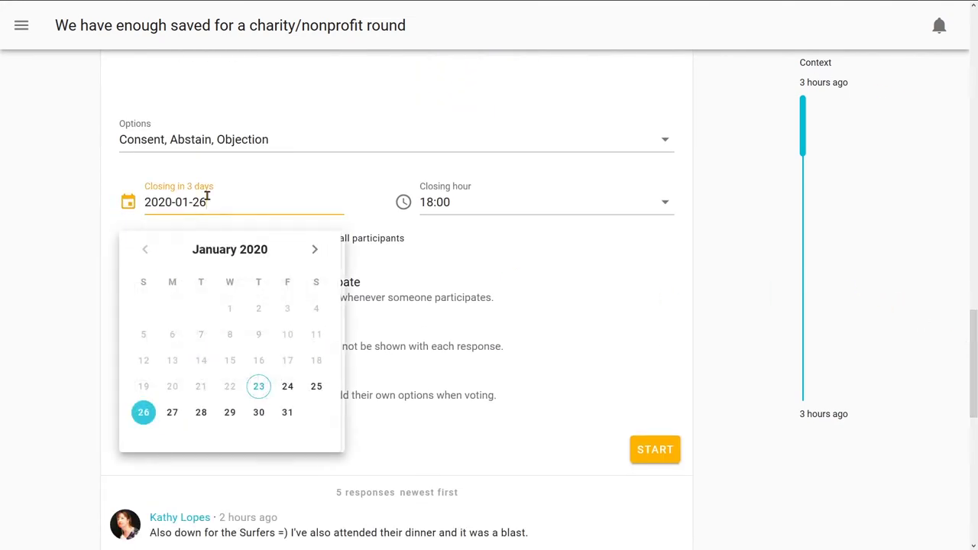
pyautogui.click(316, 255)
pyautogui.click(230, 360)
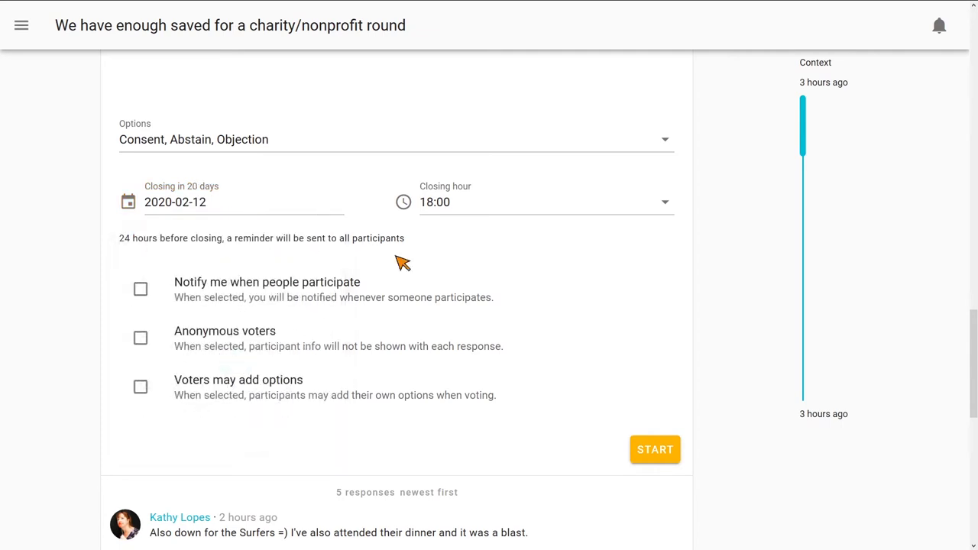
pyautogui.click(147, 288)
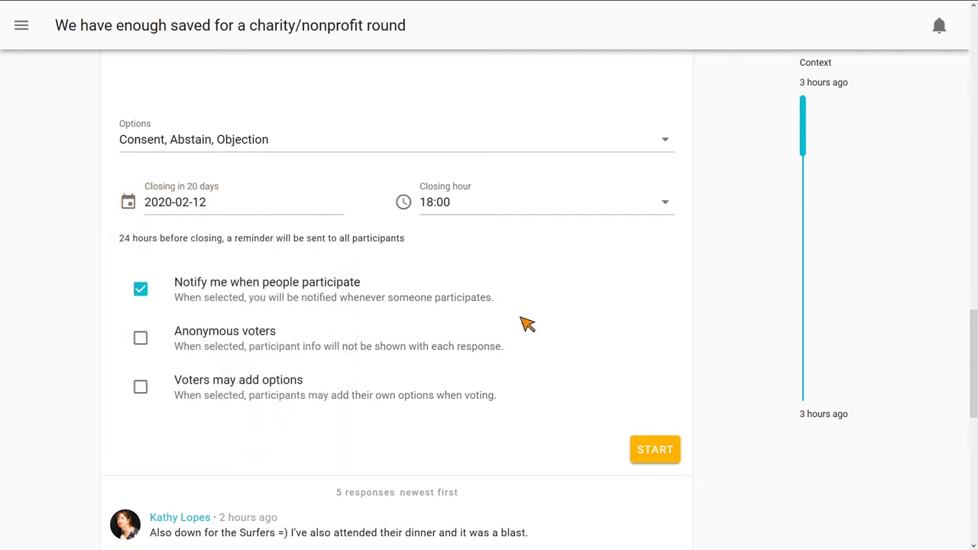
# - Start the proposal and send invitations to three group members found by name
pyautogui.click(651, 452)
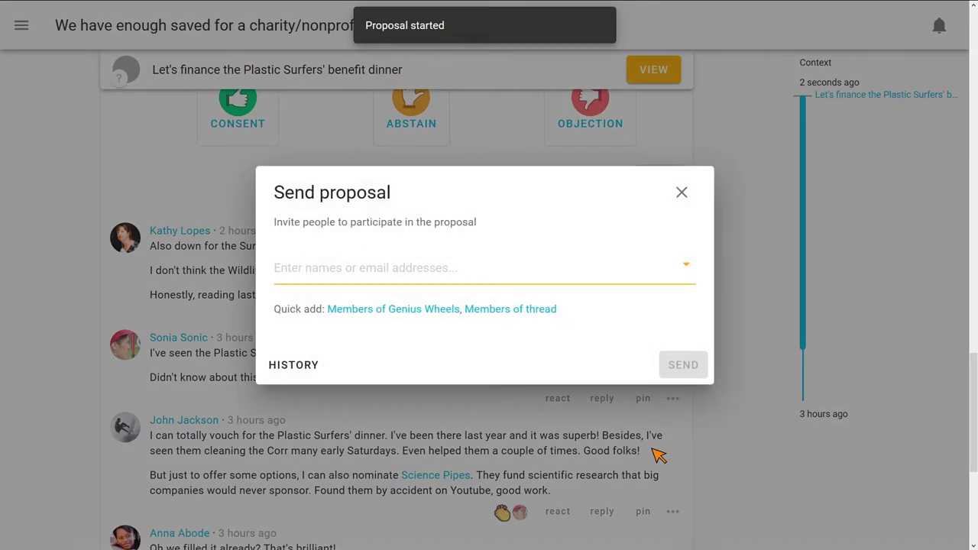
pyautogui.write('sonia')
pyautogui.press('Return')
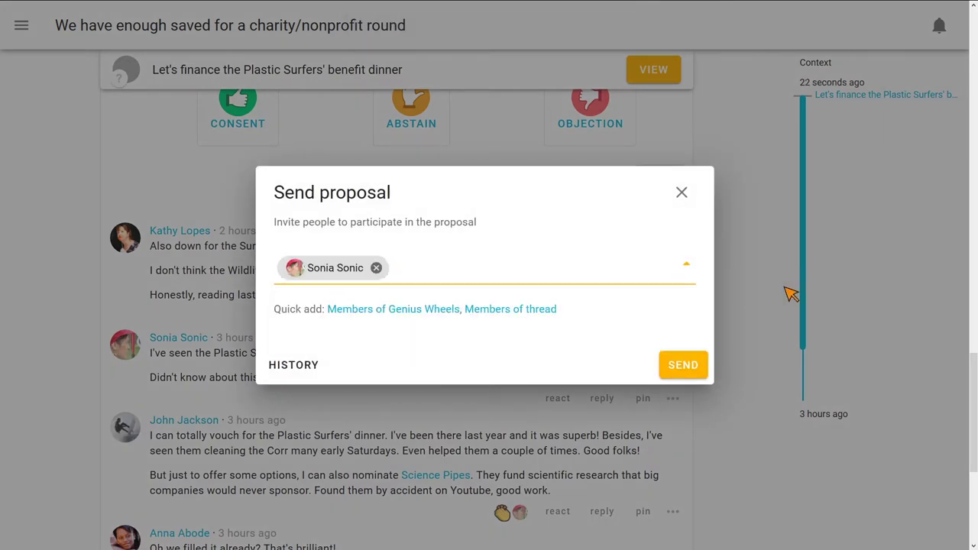
pyautogui.press('Return')
pyautogui.write('yusuk')
pyautogui.press('Return')
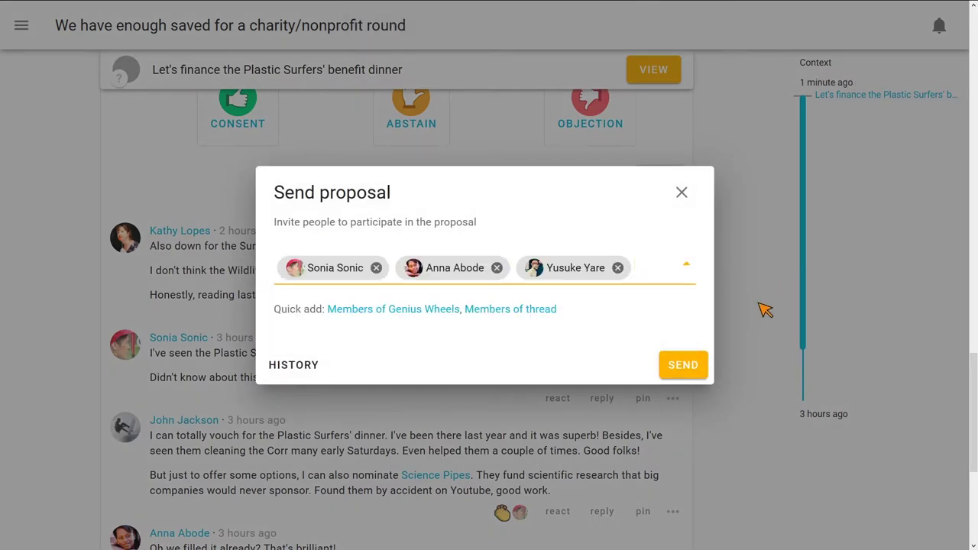
pyautogui.click(679, 366)
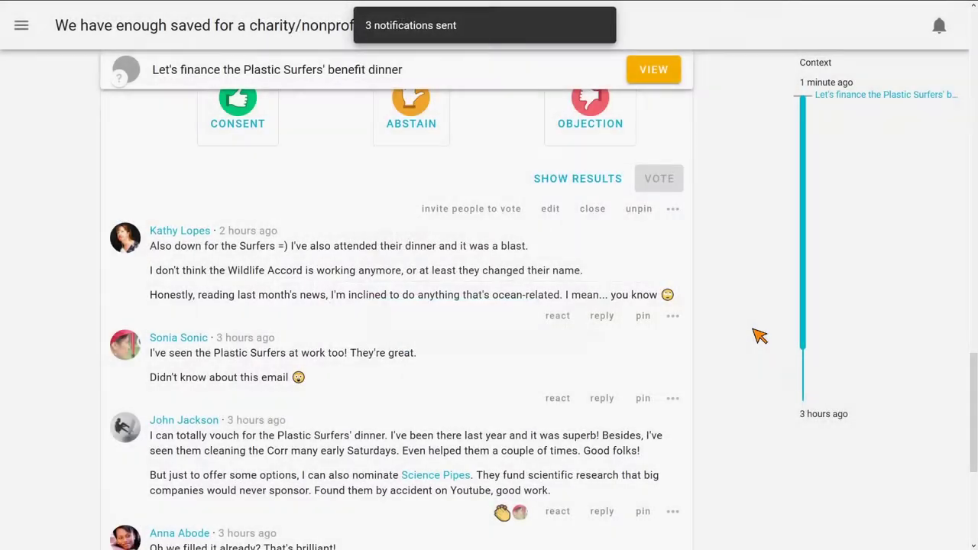
# - Vote Abstain with the comment 'I don't know them, but sounds ok'
pyautogui.scroll(10, 759, 337)
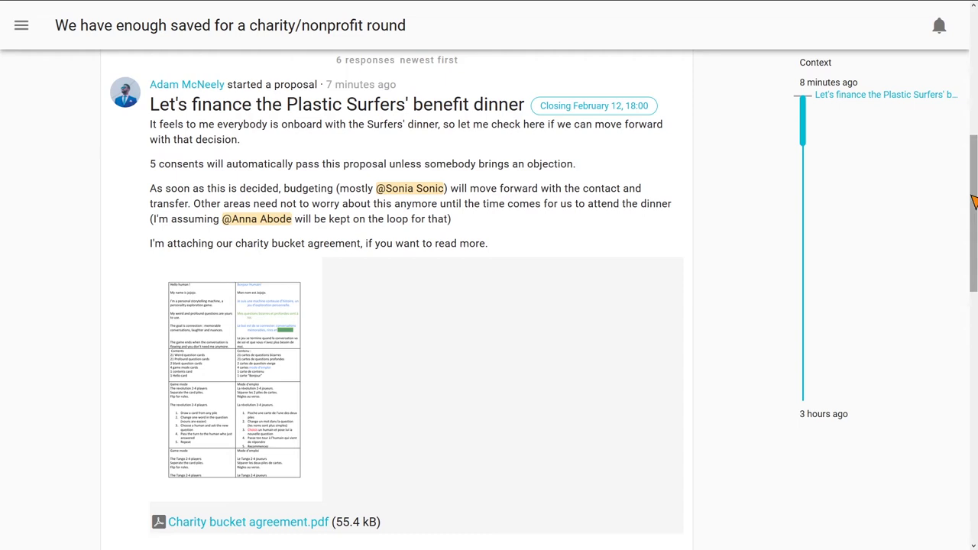
pyautogui.moveTo(974, 200); pyautogui.dragTo(974, 305)
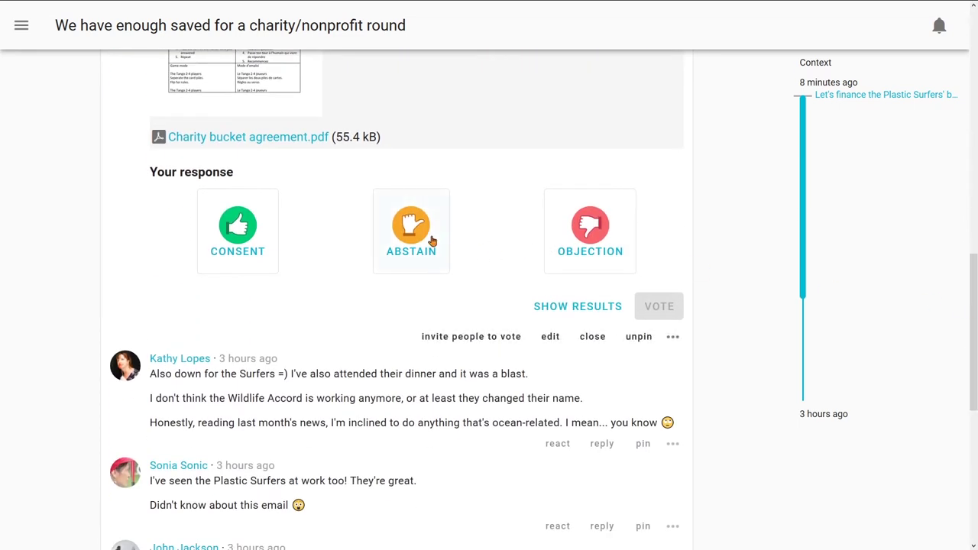
pyautogui.click(409, 228)
pyautogui.click(330, 311)
pyautogui.write('I')
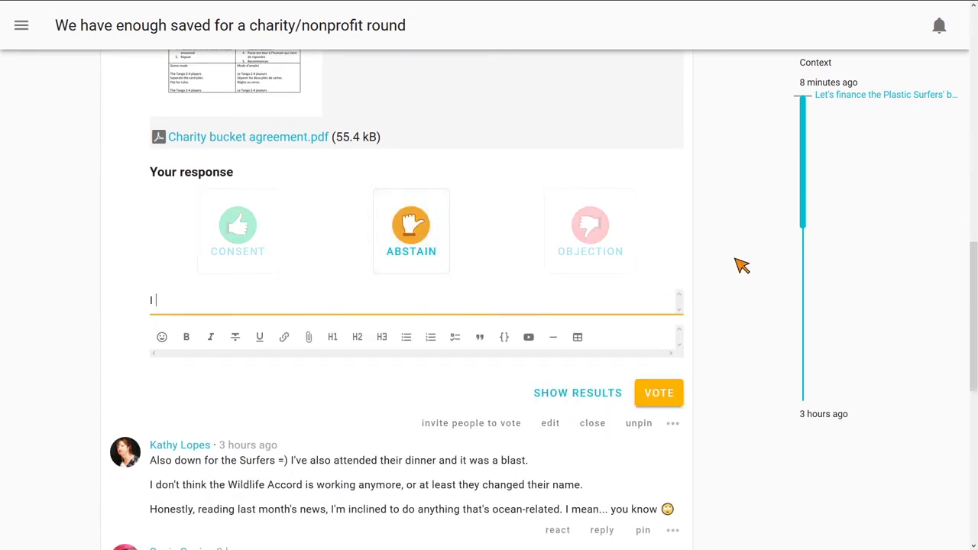
pyautogui.write(" don't know them, but sounds ok")
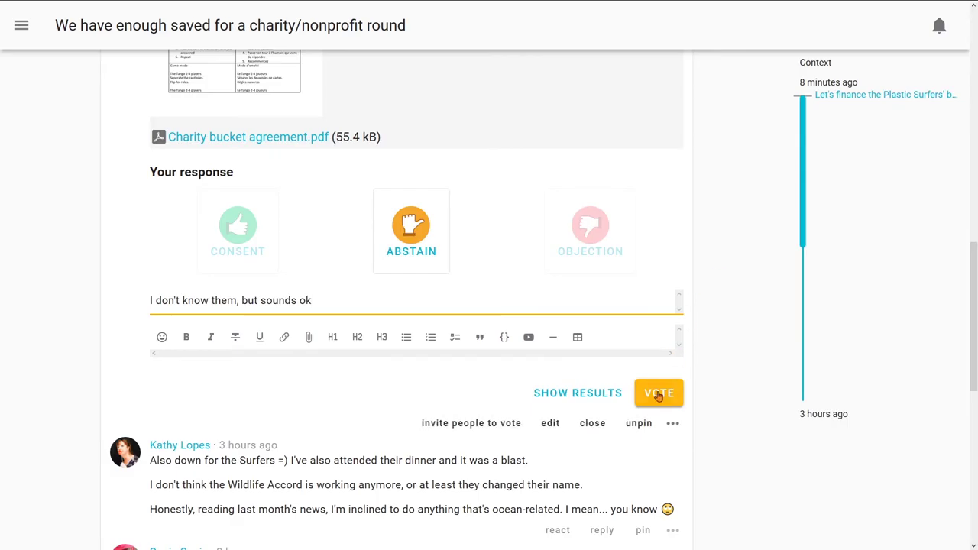
pyautogui.click(657, 393)
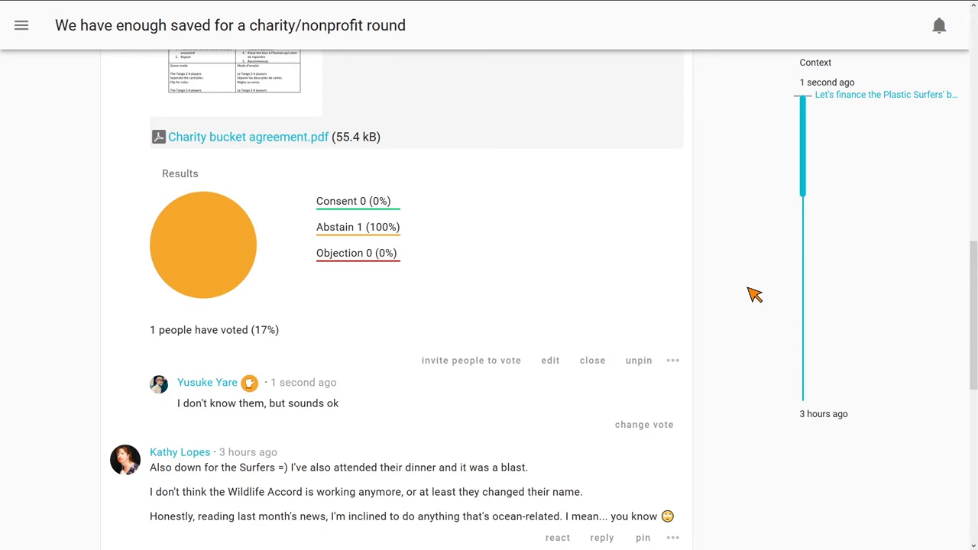
# - Change the vote to Consent with reason 'Saw their manifesto, now I'm suuuuper onboard!'
pyautogui.click(645, 427)
pyautogui.click(378, 228)
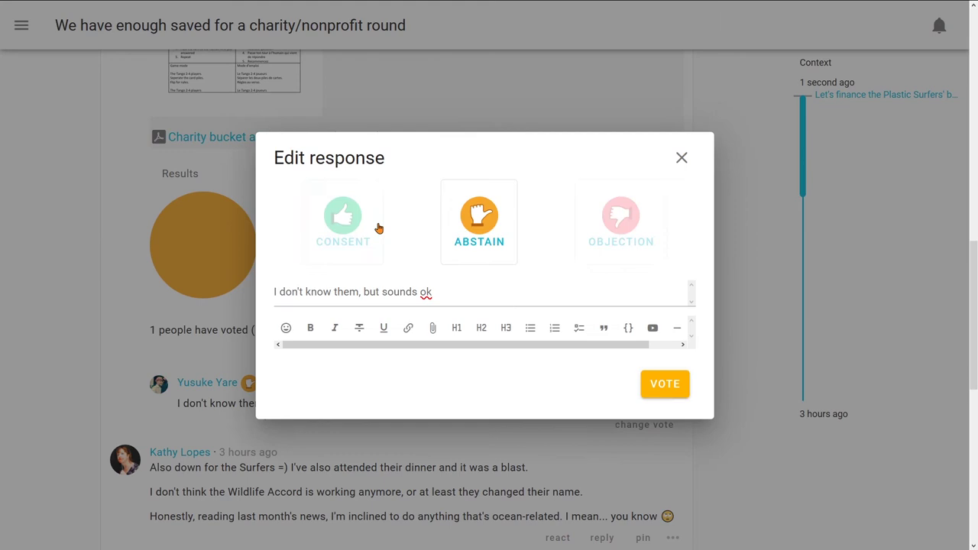
pyautogui.click(343, 221)
pyautogui.write('S')
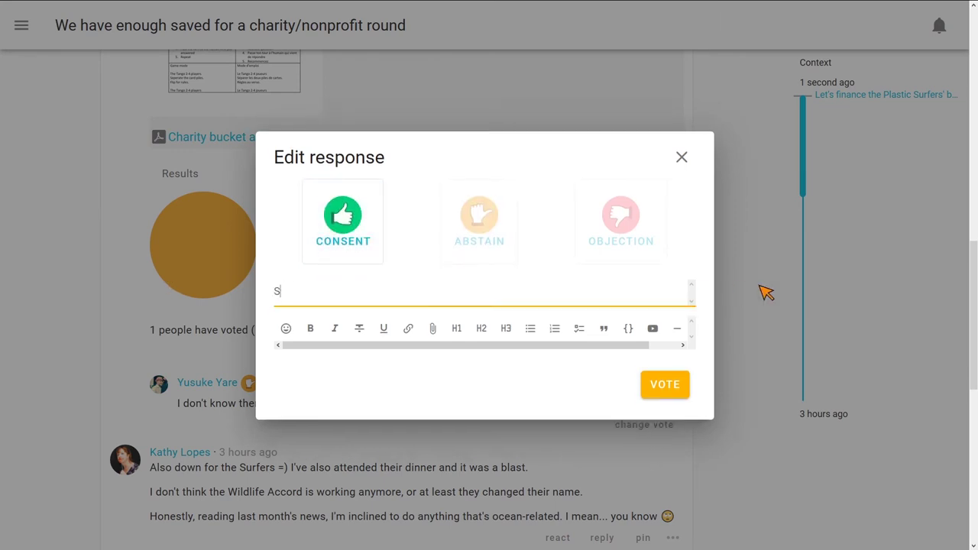
pyautogui.write("aw their manifesto, now I'm suuuuper on")
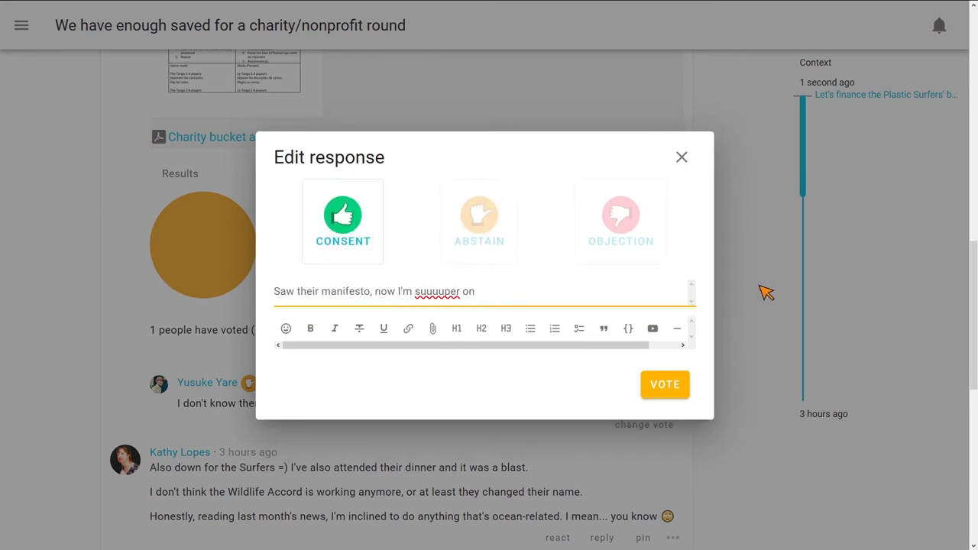
pyautogui.write('board!')
pyautogui.click(665, 384)
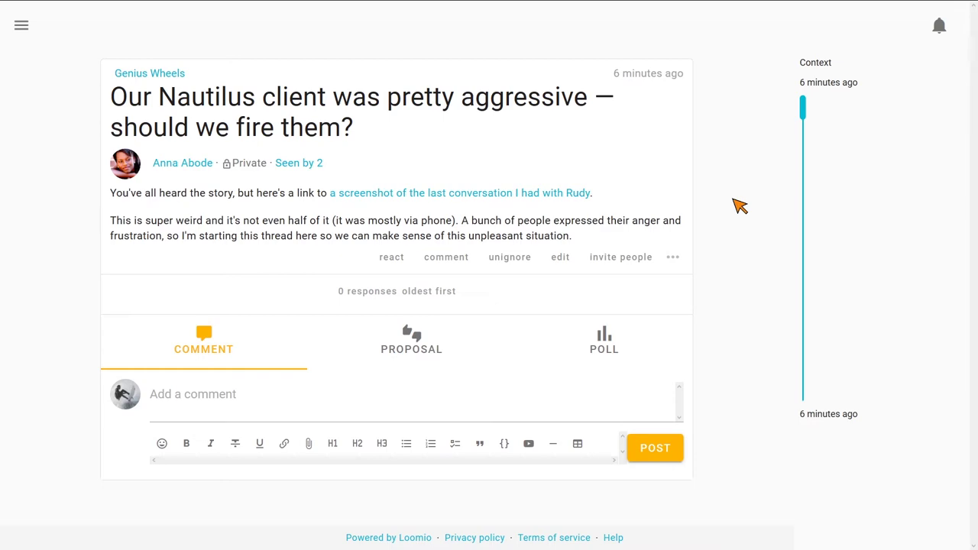
# - Create a time poll 'Let's meet and talk about Nautilus' with Room 104 details
pyautogui.click(600, 341)
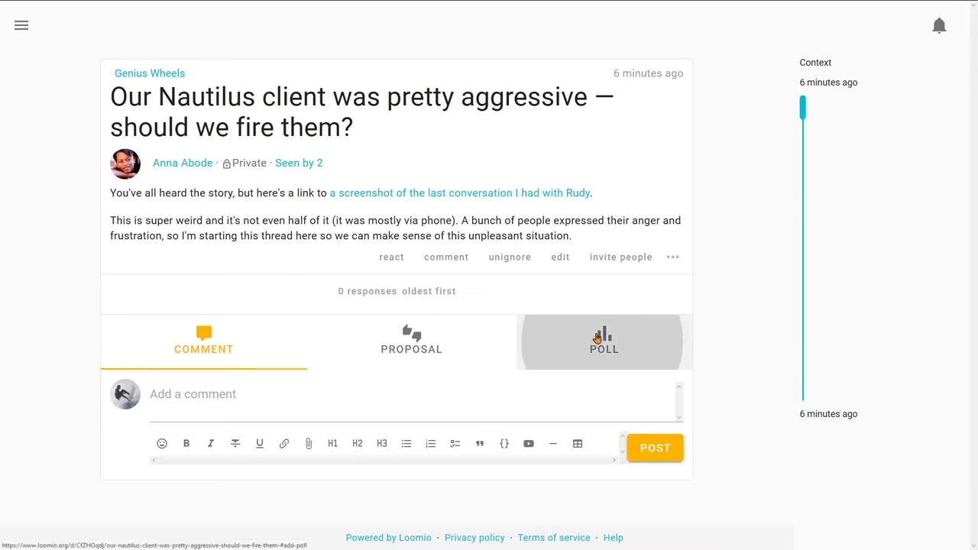
pyautogui.scroll(-3, 740, 308)
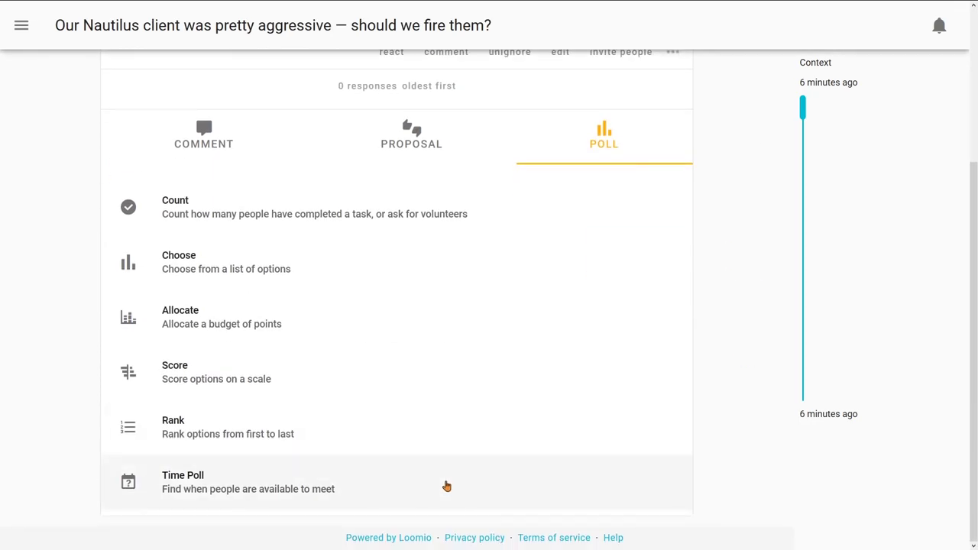
pyautogui.click(446, 485)
pyautogui.write("Let's mee")
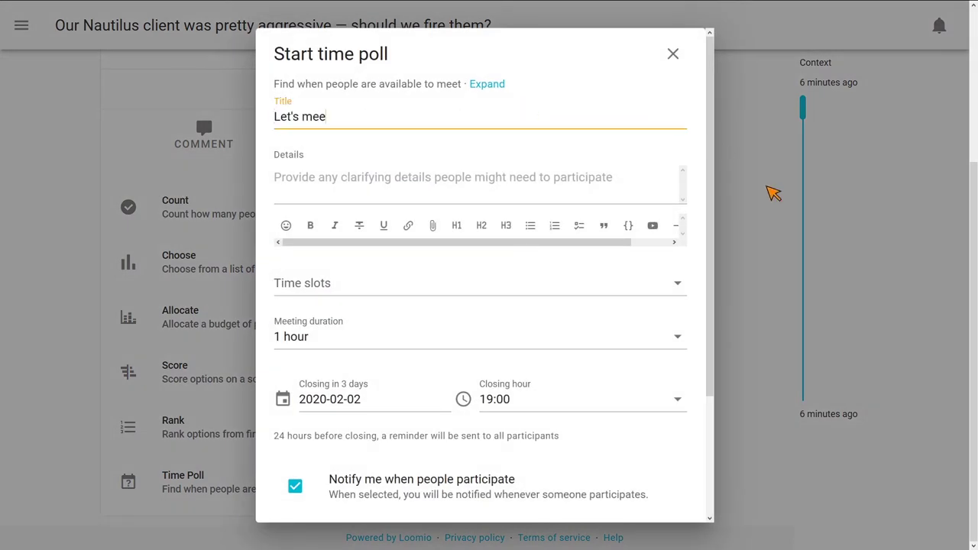
pyautogui.write('t and talk about Nautilus')
pyautogui.click(501, 178)
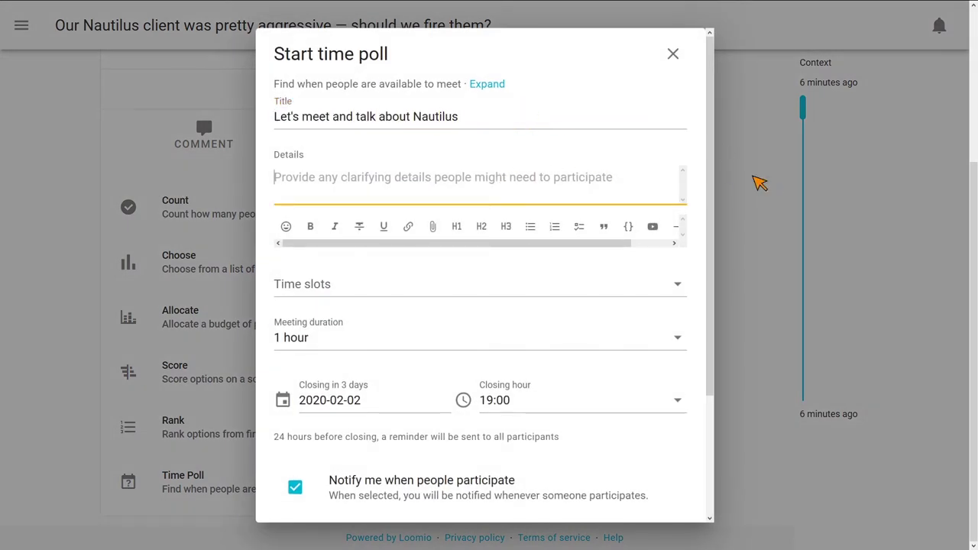
pyautogui.write('Room 104, standard conference rules. Please let me know asap!')
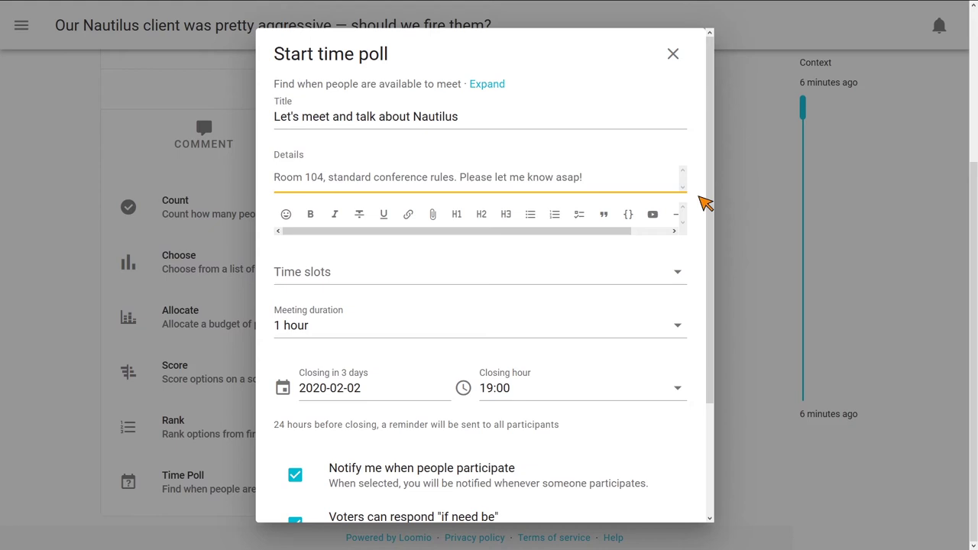
# - Add four time slots: February 3 and 4, each at 10:00 and 11:00
pyautogui.scroll(-2, 558, 191)
pyautogui.click(487, 144)
pyautogui.click(344, 260)
pyautogui.click(482, 308)
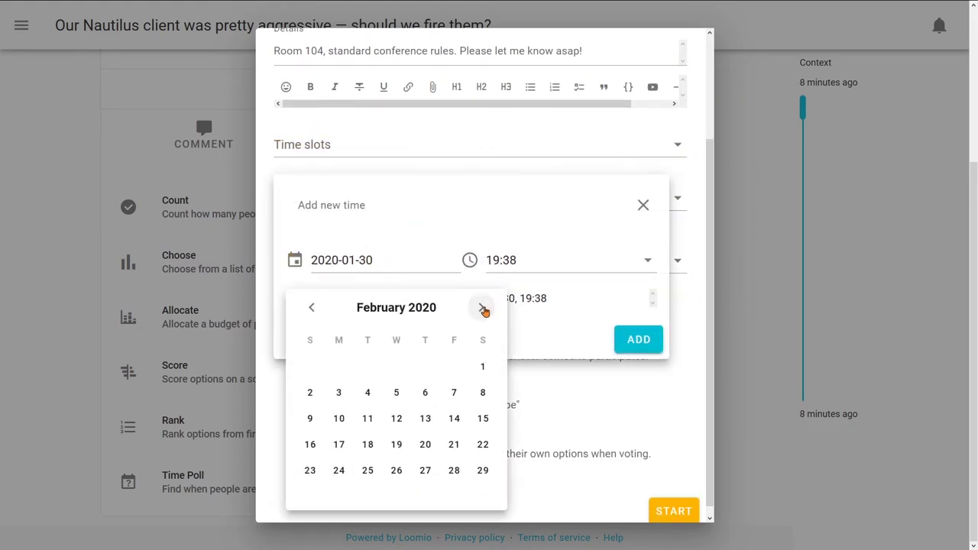
pyautogui.click(338, 393)
pyautogui.click(561, 263)
pyautogui.scroll(-3, 535, 382)
pyautogui.click(526, 478)
pyautogui.click(639, 339)
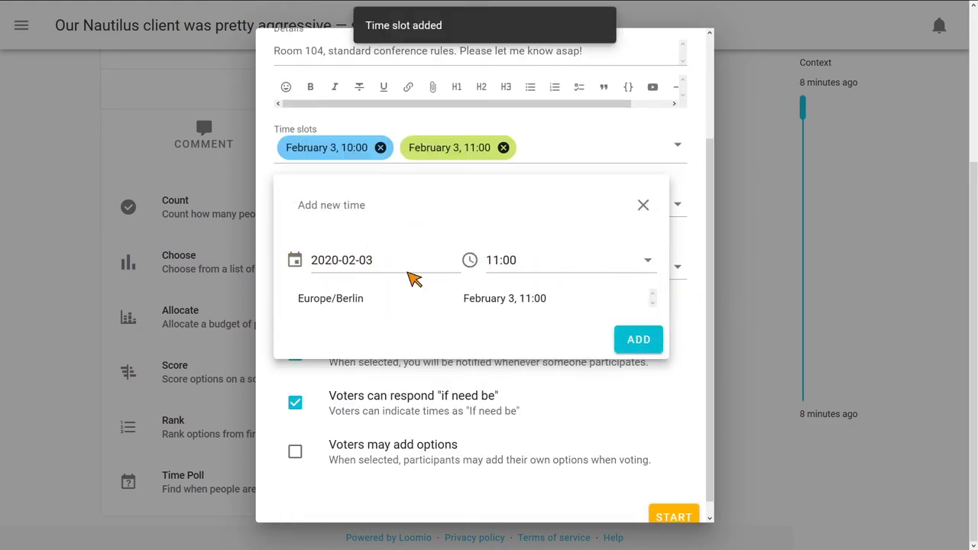
pyautogui.click(405, 268)
pyautogui.click(368, 393)
pyautogui.click(550, 260)
pyautogui.click(528, 308)
pyautogui.click(638, 339)
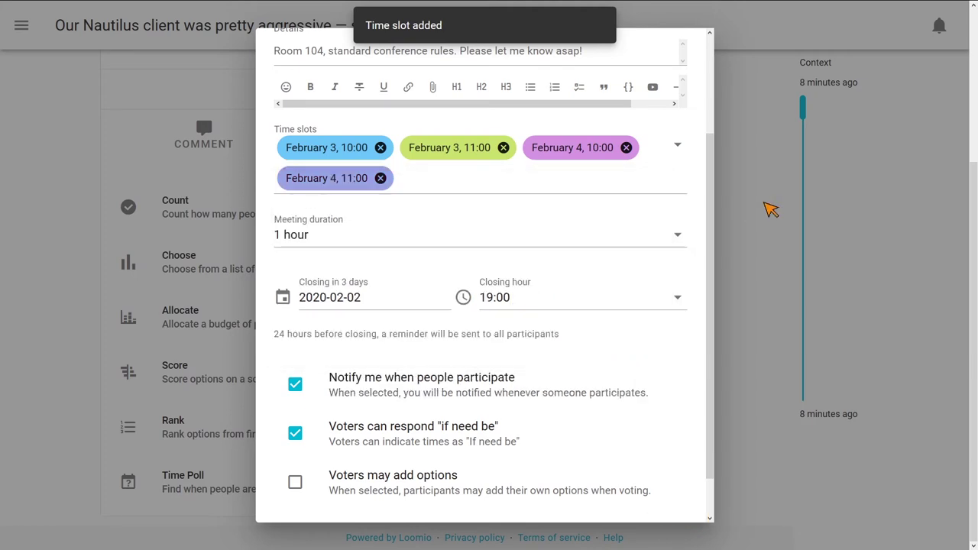
# - Set a 2-hour duration, close on January 31, disable 'if need be', and start
pyautogui.scroll(-1, 686, 191)
pyautogui.click(677, 189)
pyautogui.click(375, 275)
pyautogui.click(392, 257)
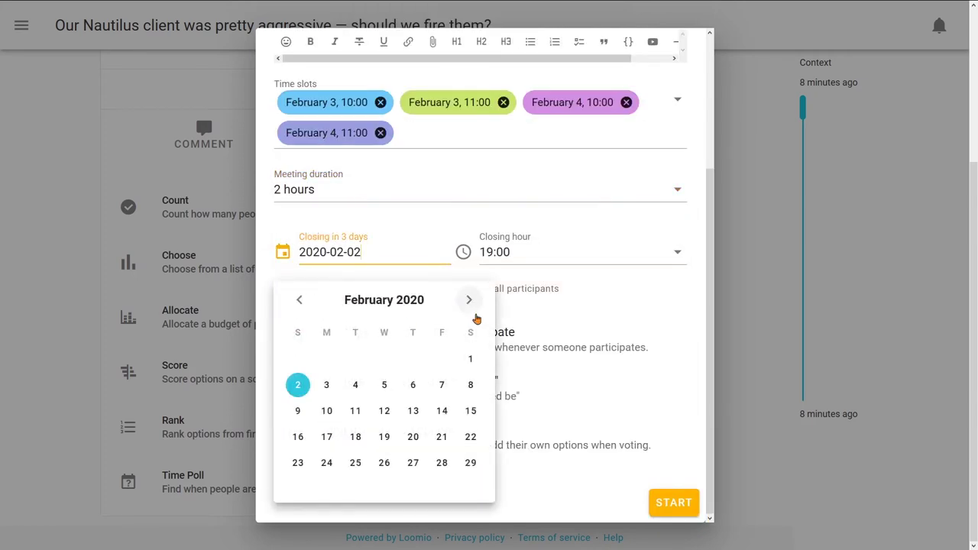
pyautogui.click(299, 300)
pyautogui.click(441, 461)
pyautogui.click(295, 387)
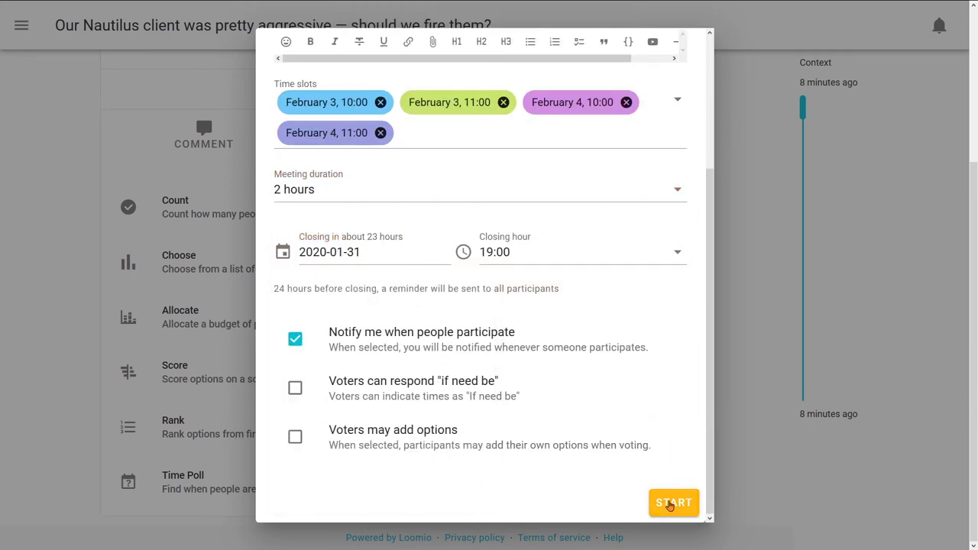
pyautogui.click(670, 503)
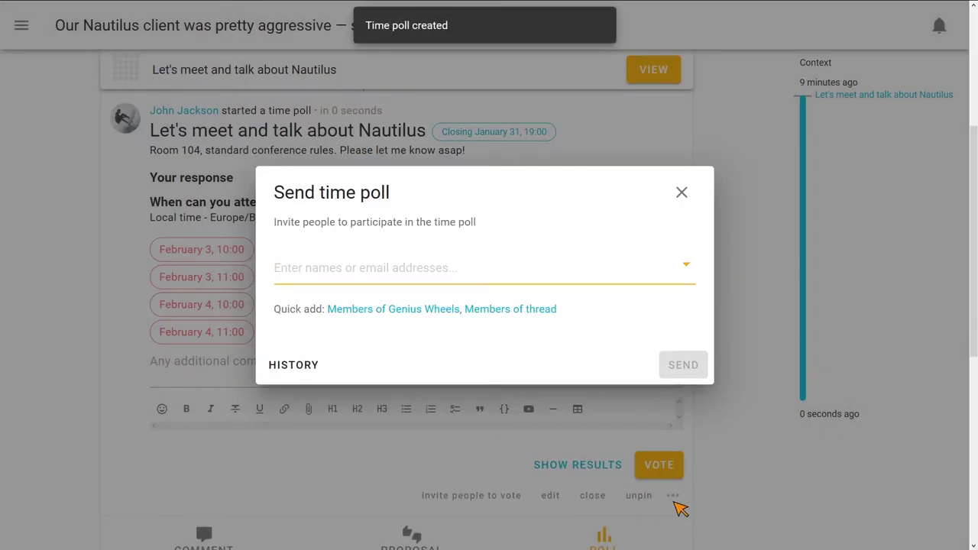
# - Skip inviting people to the time poll and list the poll types again
pyautogui.click(254, 224)
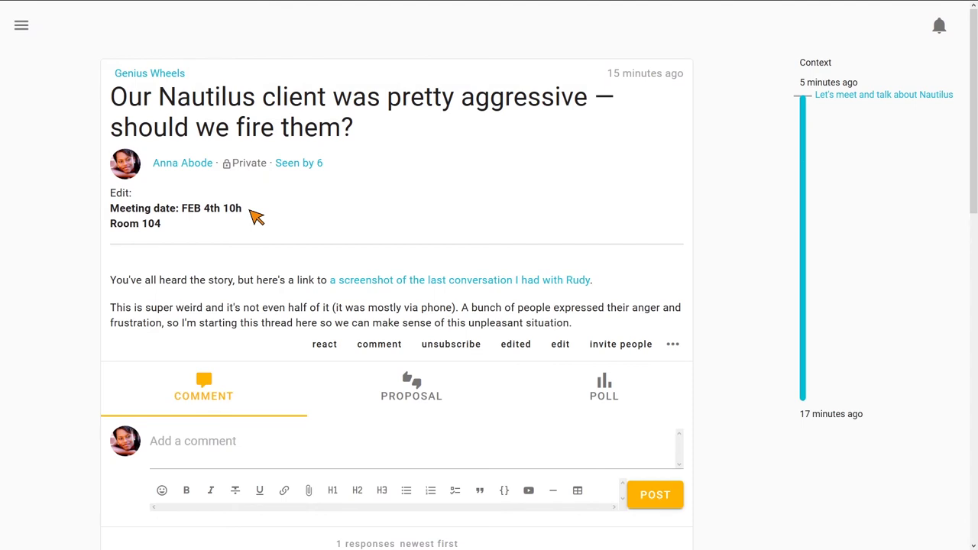
pyautogui.click(638, 412)
pyautogui.scroll(-3, 749, 343)
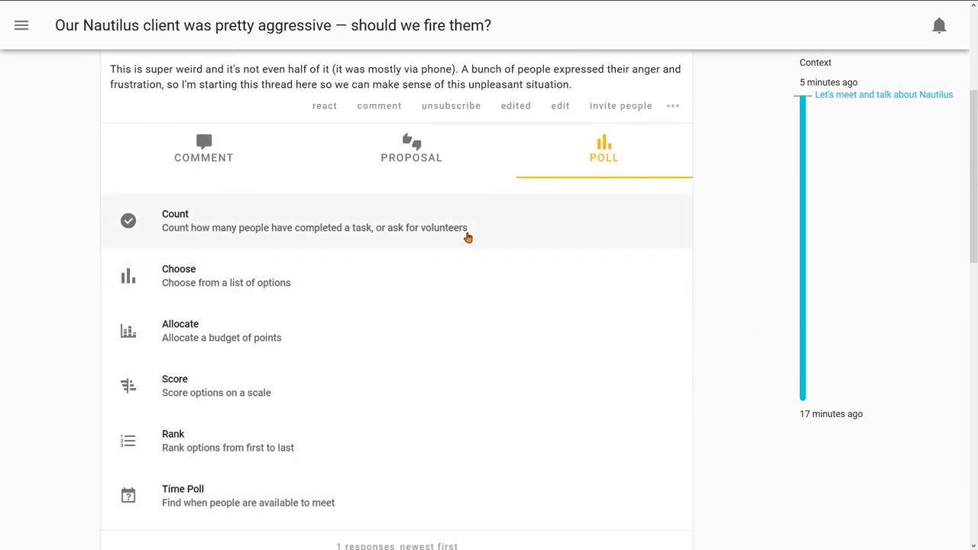
# - Create a check titled 'I've read the homework material for the Nautilus meeting' with linked details
pyautogui.click(469, 236)
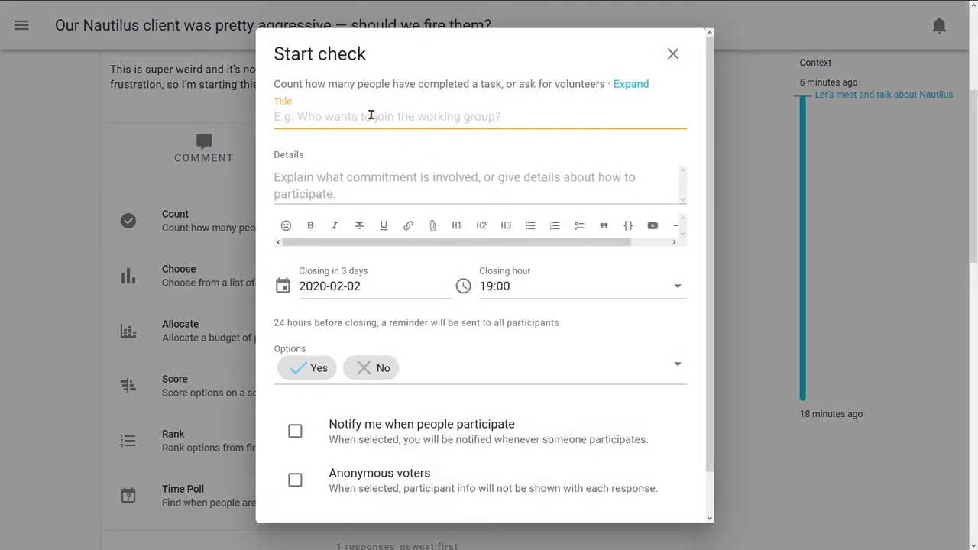
pyautogui.write("I've read the homework material for the Nautilus meeting")
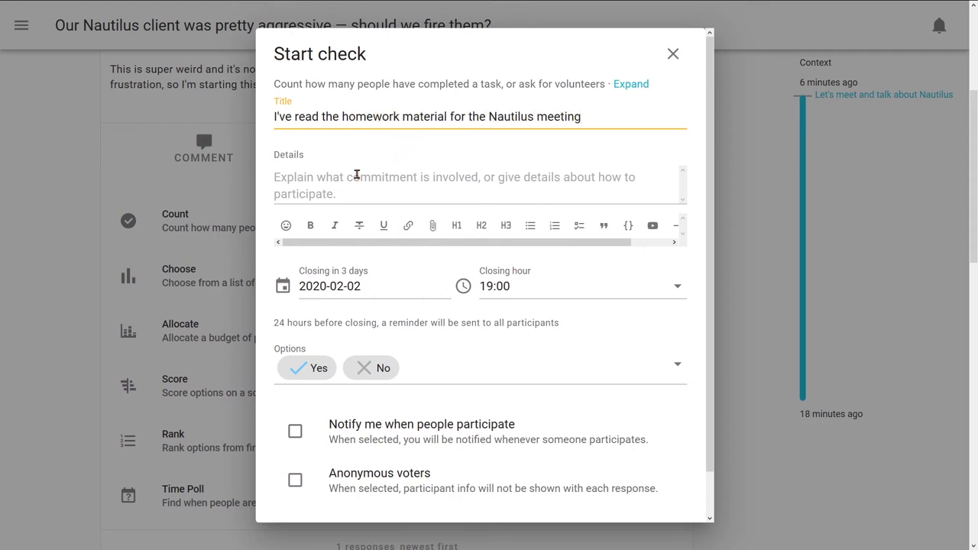
pyautogui.click(357, 175)
pyautogui.write("You all got this, but here's a link to what you need to know! Please read it before the meeting")
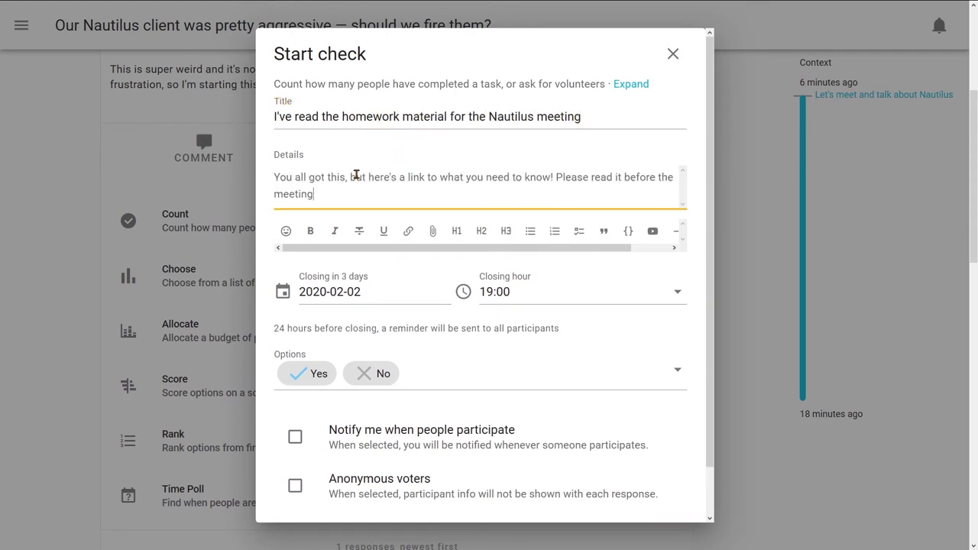
pyautogui.write(", it's crucial")
# - Close it on January 31, keep only Yes, notify on participation, and start the check
pyautogui.click(405, 298)
pyautogui.click(299, 338)
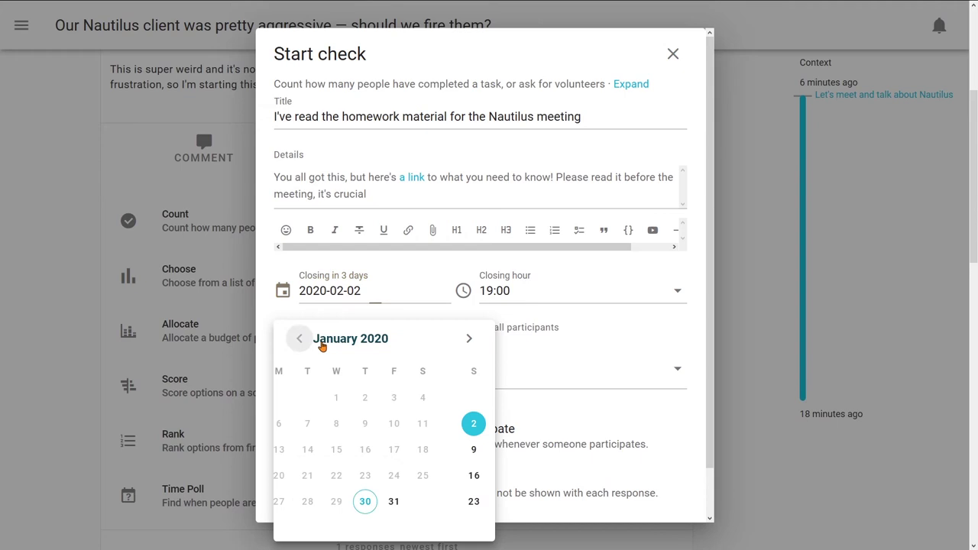
pyautogui.click(395, 499)
pyautogui.click(377, 382)
pyautogui.click(420, 427)
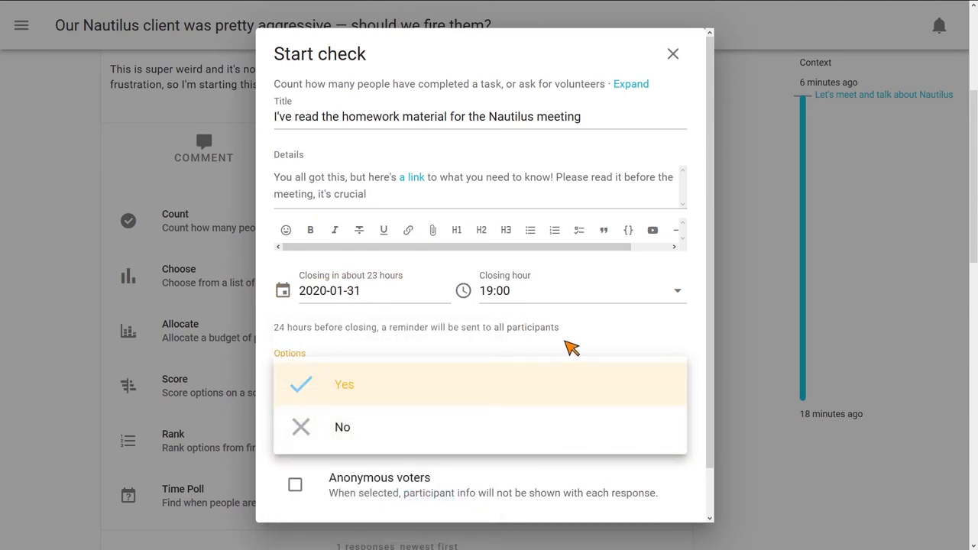
pyautogui.click(572, 345)
pyautogui.scroll(-1, 713, 306)
pyautogui.click(295, 389)
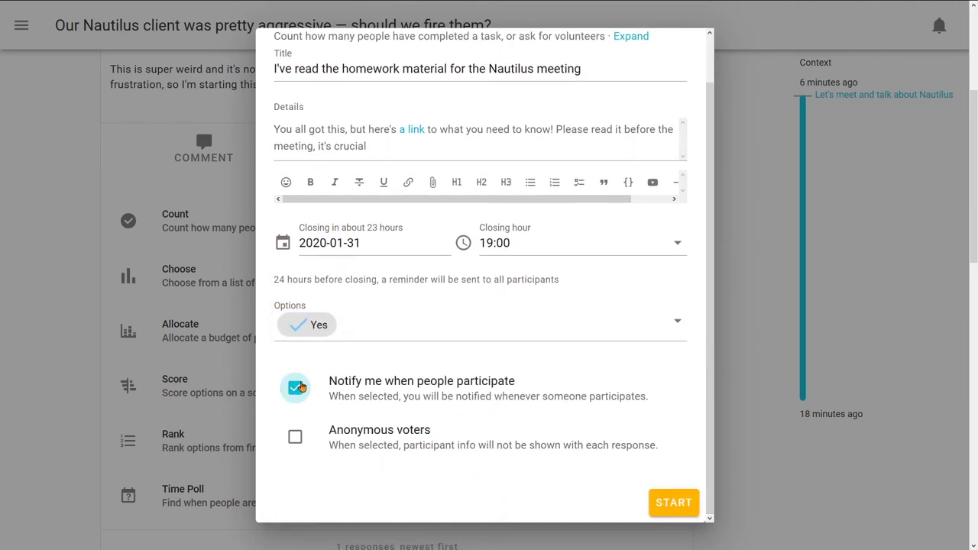
pyautogui.click(679, 506)
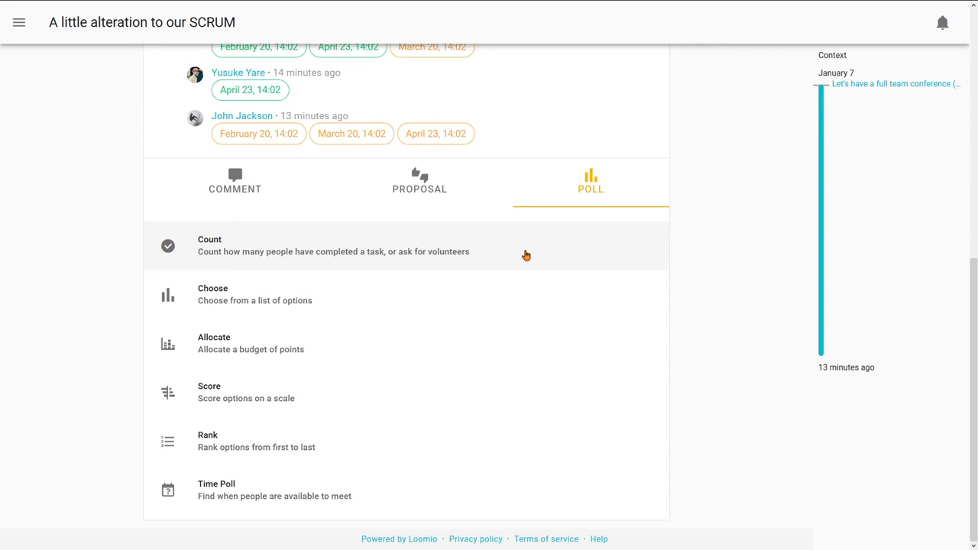
# - Begin a score poll in the SCRUM thread and scroll through its form
pyautogui.click(507, 392)
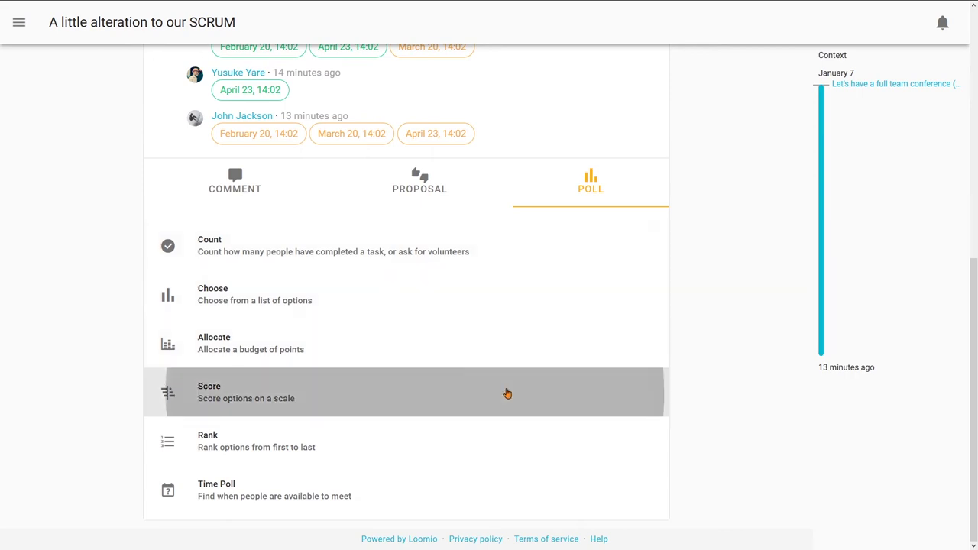
pyautogui.scroll(-2, 690, 195)
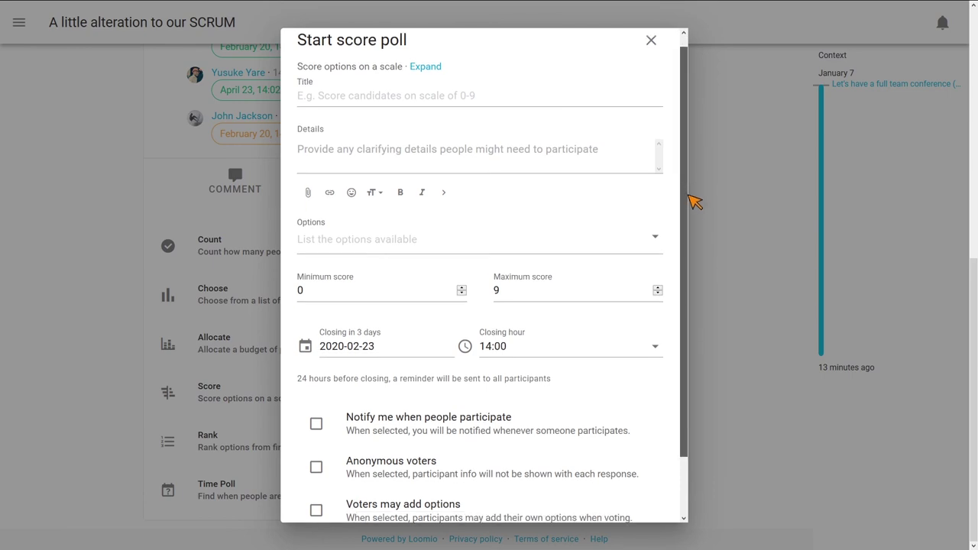
pyautogui.scroll(2, 707, 207)
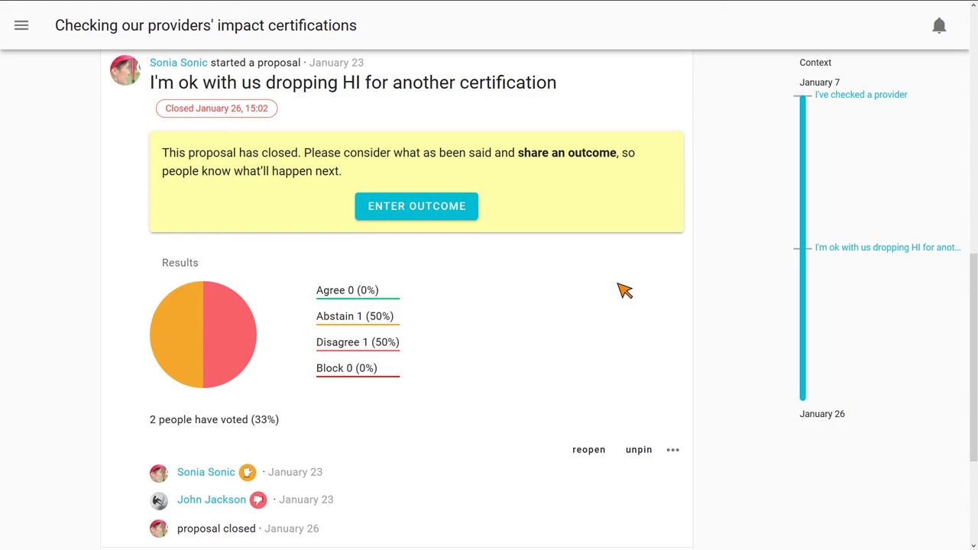
# - Save the outcome "We'll keep the HI certification for 2020" on the closed proposal without sending it
pyautogui.click(405, 217)
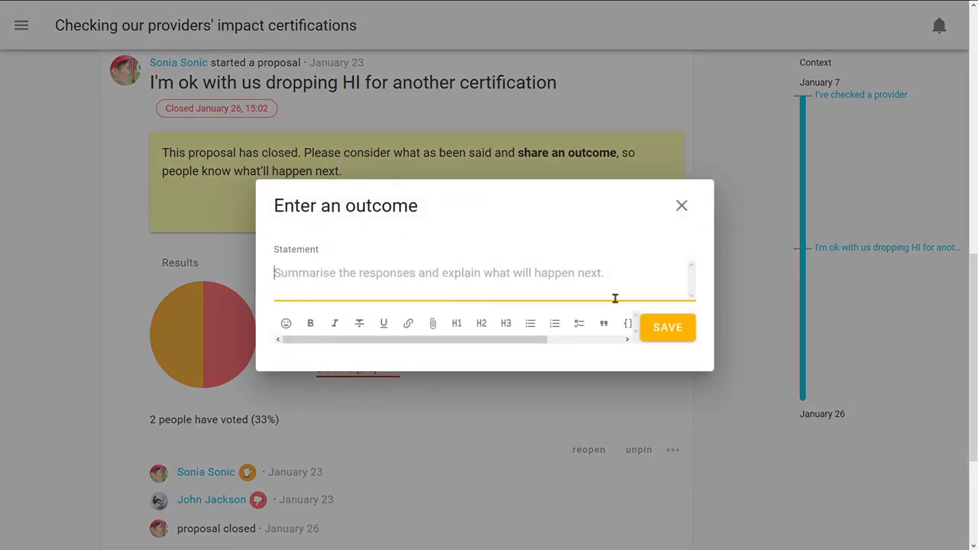
pyautogui.write("We'll keep the HI certification")
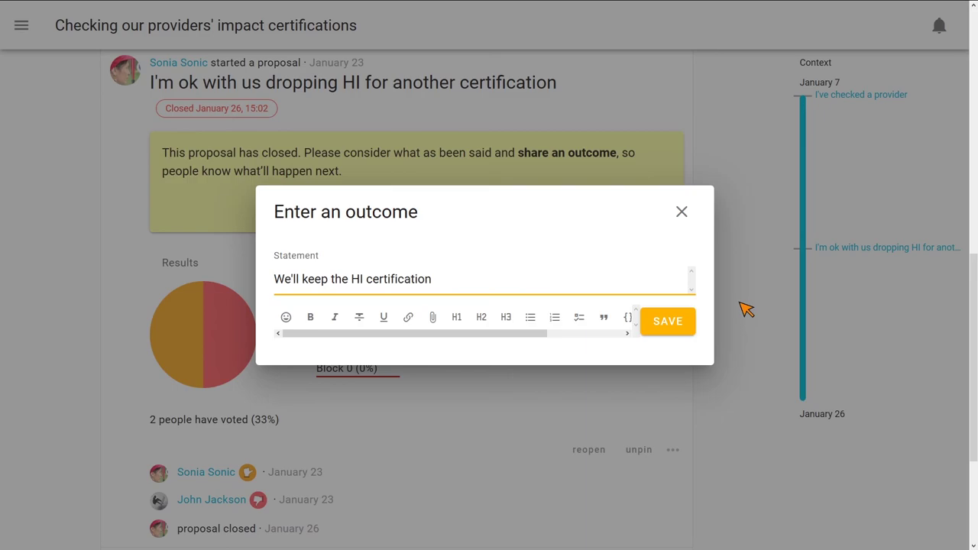
pyautogui.write(' for 2020')
pyautogui.click(677, 321)
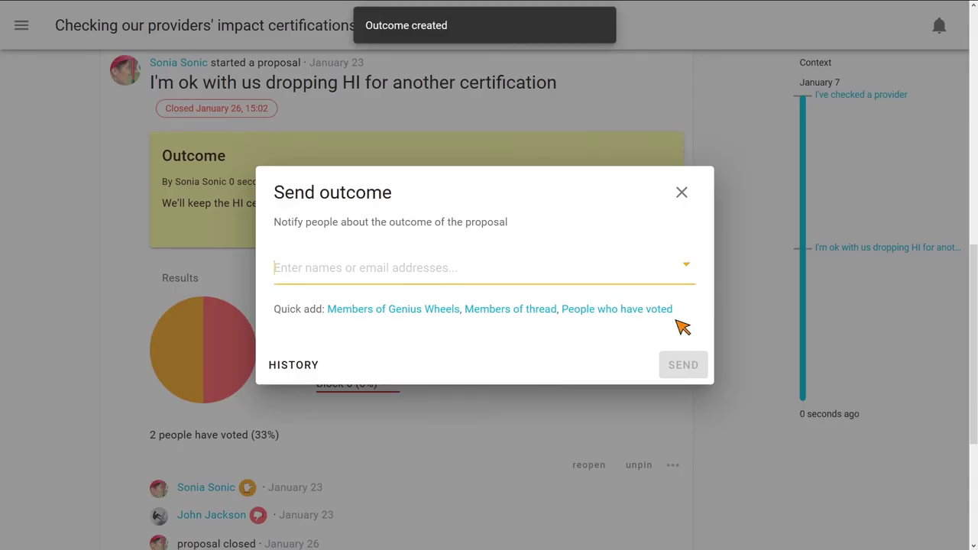
pyautogui.click(681, 192)
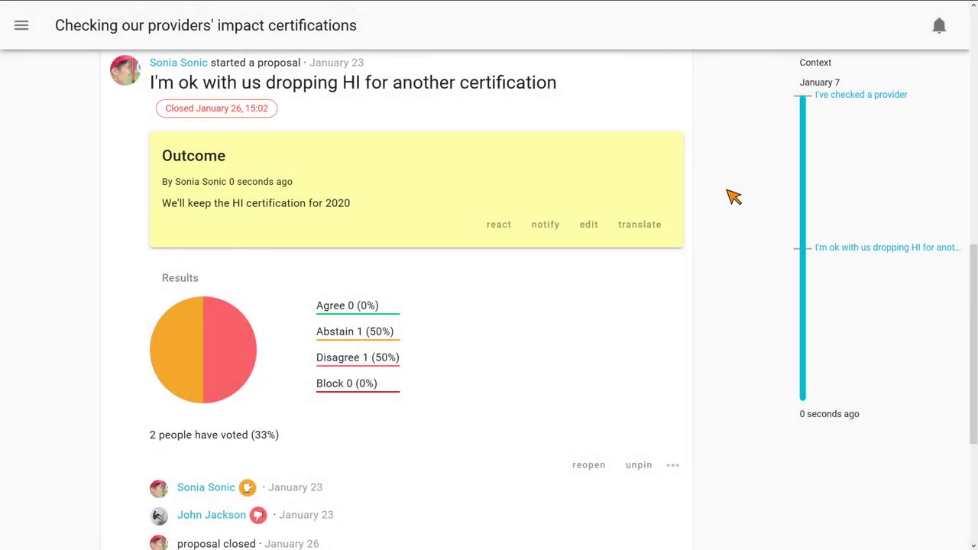
# - Reopen the HI-certification proposal with a new closing date of 2020-02-04
pyautogui.click(589, 465)
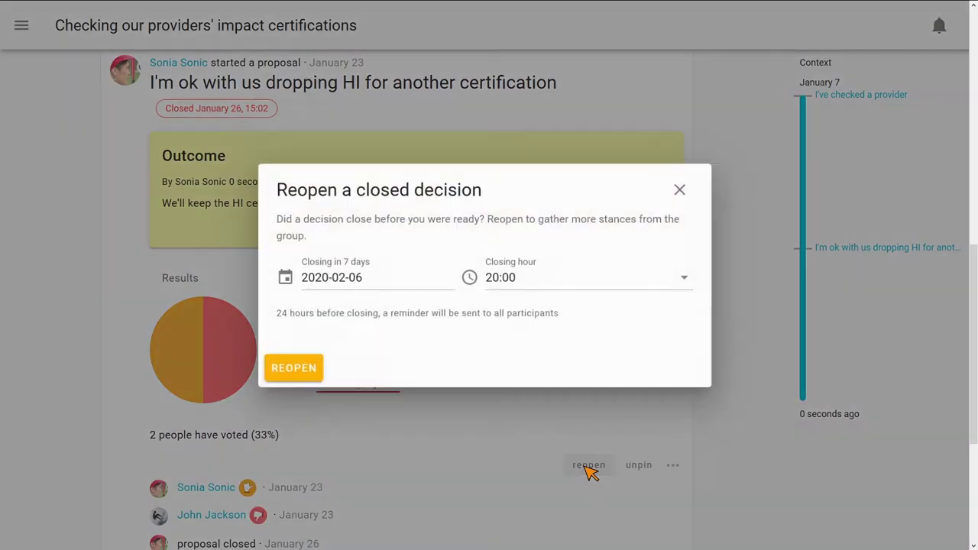
pyautogui.click(409, 277)
pyautogui.click(354, 349)
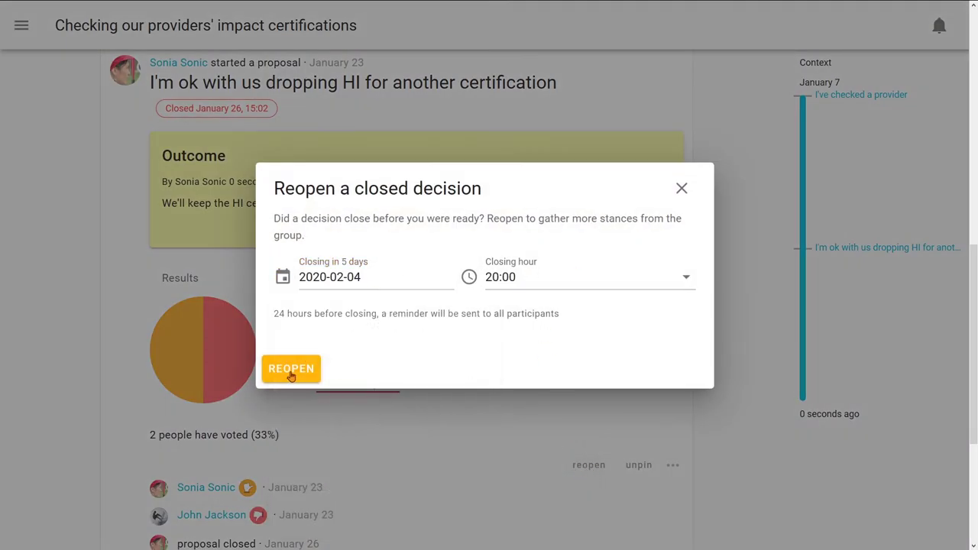
pyautogui.click(290, 370)
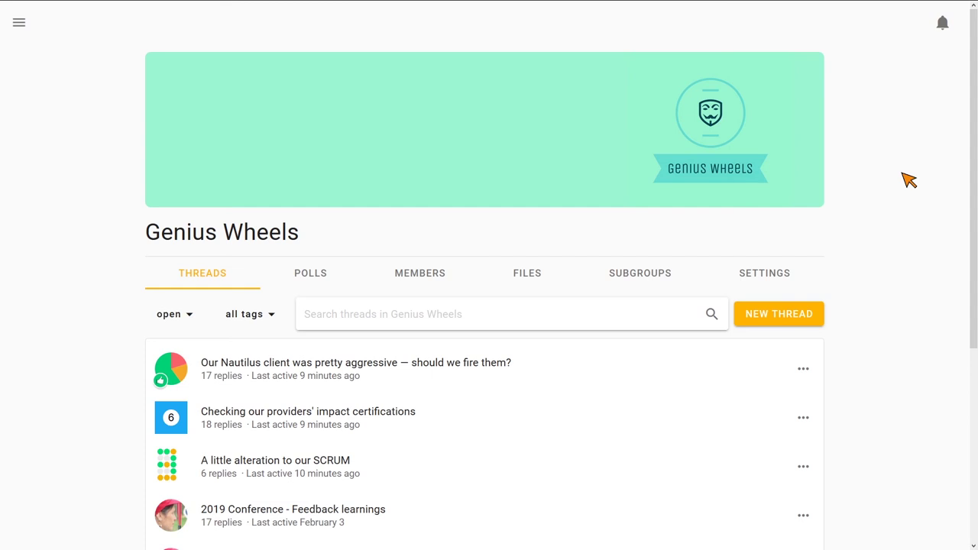
# - On the Polls tab, try the Open status and a type filter, then reset and search 'intern'
pyautogui.click(306, 280)
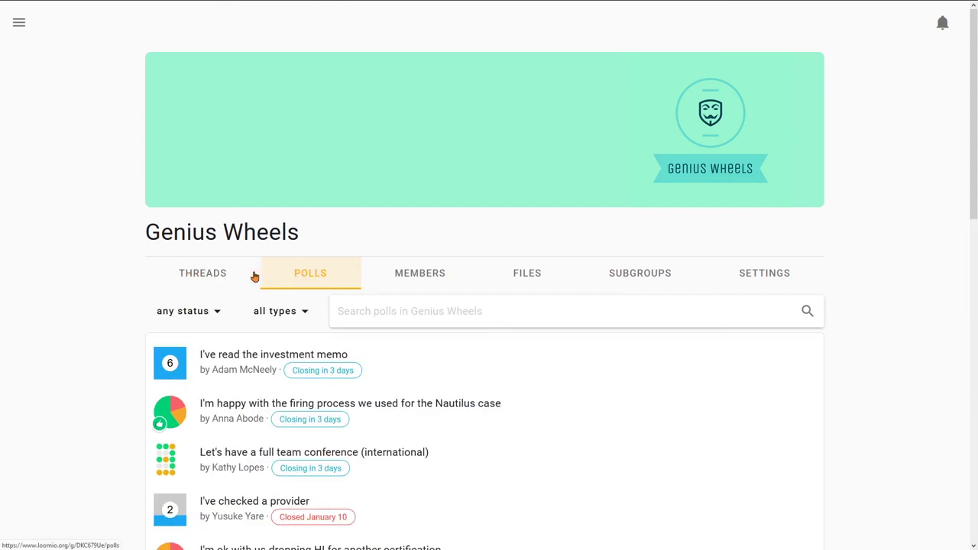
pyautogui.click(200, 320)
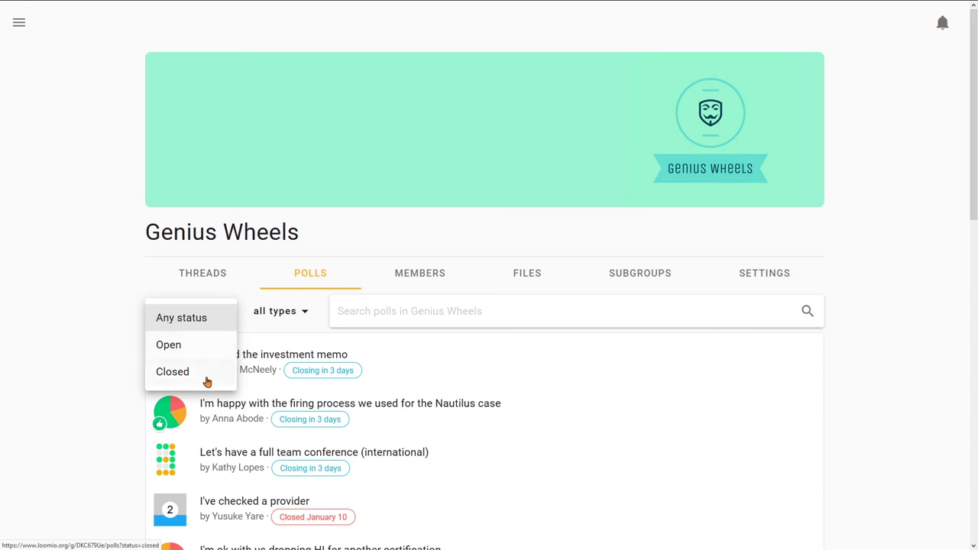
pyautogui.click(201, 348)
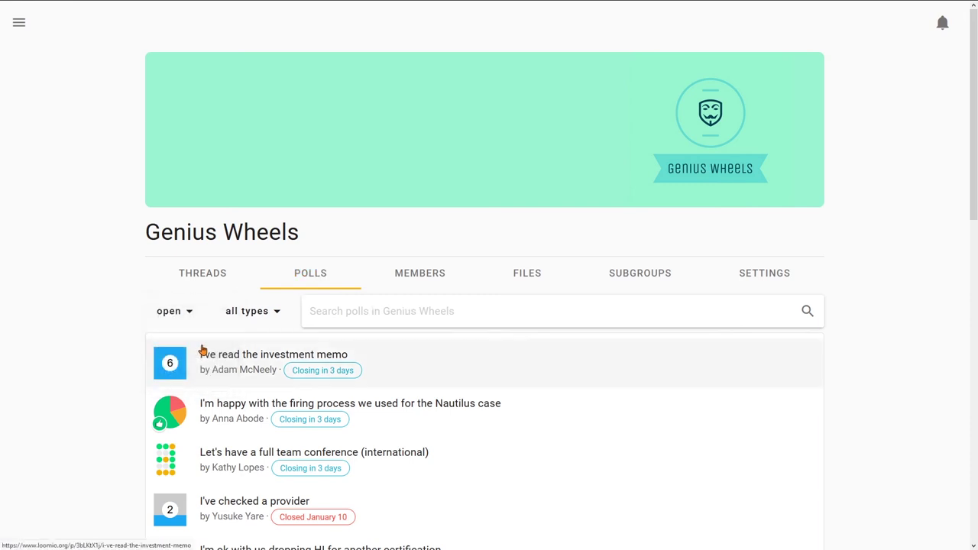
pyautogui.click(263, 315)
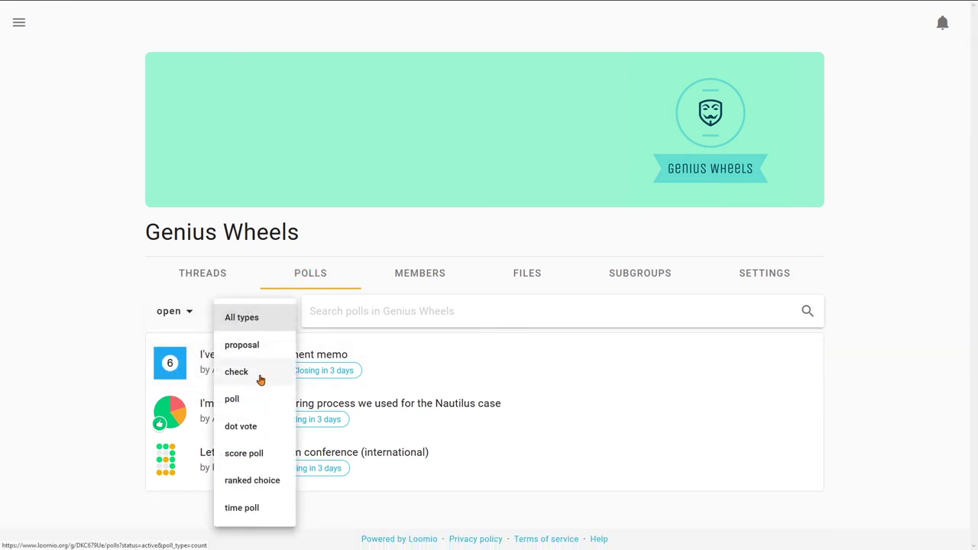
pyautogui.click(259, 345)
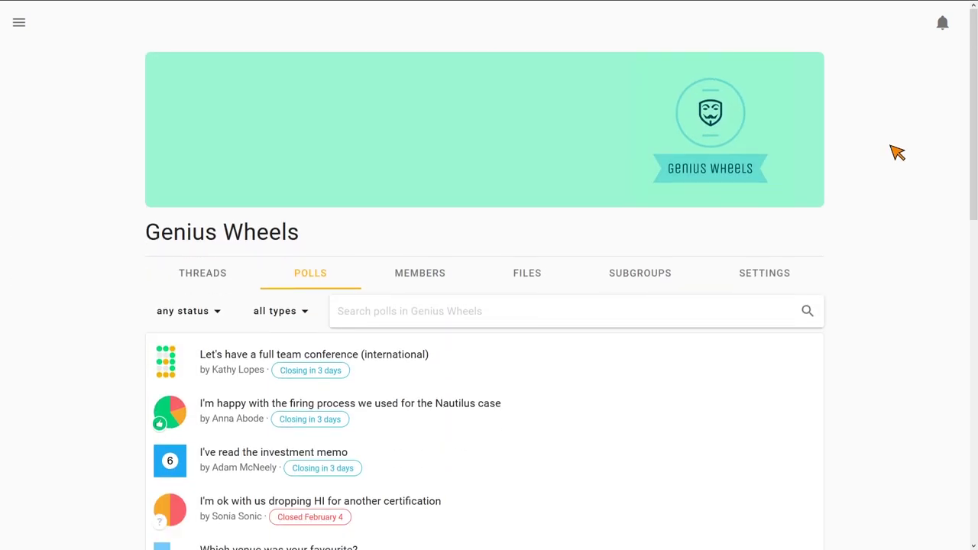
pyautogui.click(616, 312)
pyautogui.write('i')
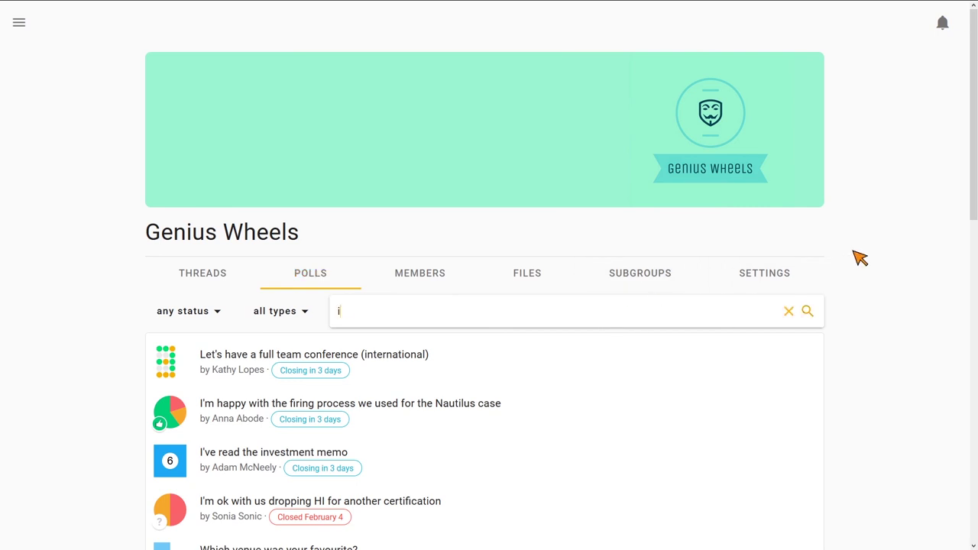
pyautogui.write('ntern')
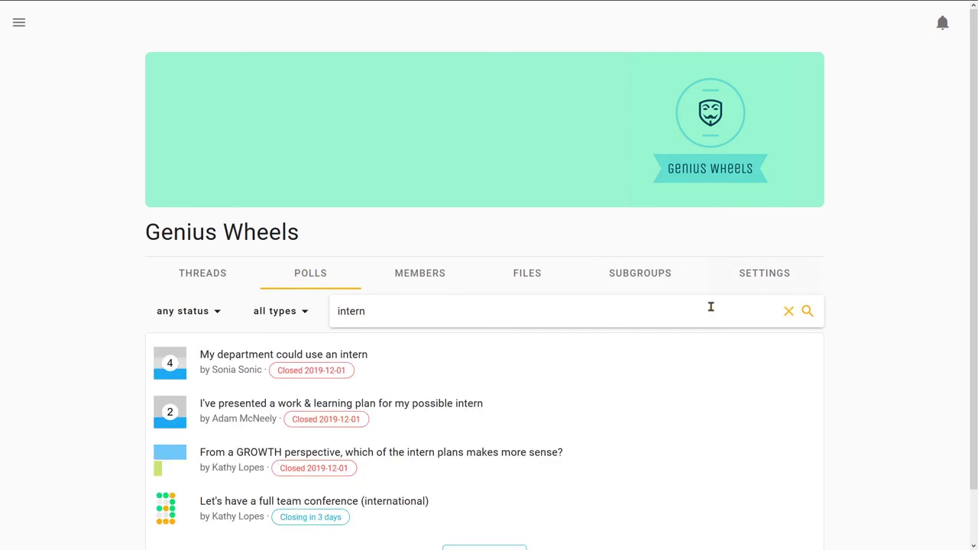